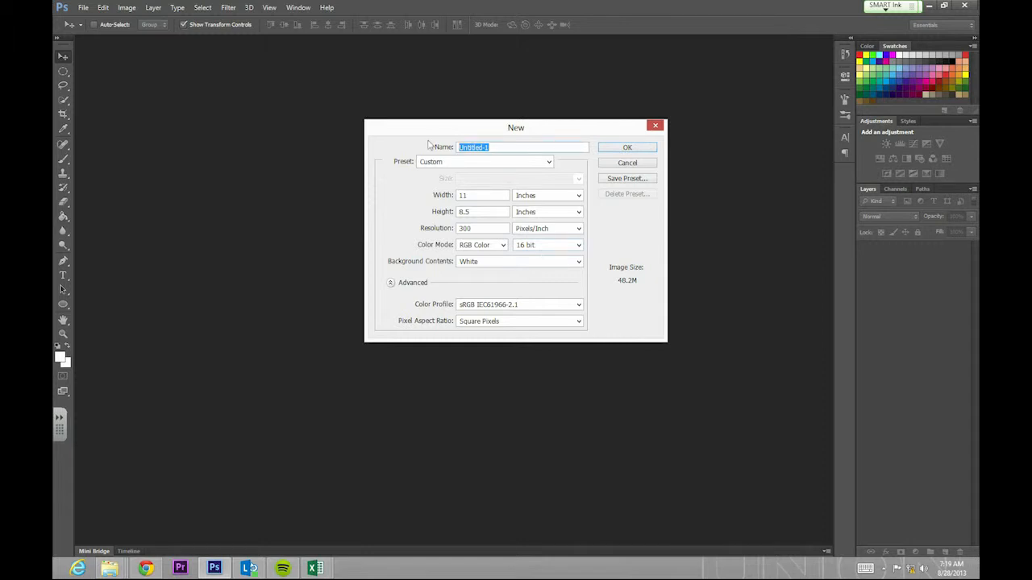
Create a new 11 × 8.5 inch, 300 pixels/inch RGB document named "ch 8" followed by the author's name.
{"action": "type", "text": "ch 8 rswartz"}
{"action": "left_click", "coordinate": [628, 149]}
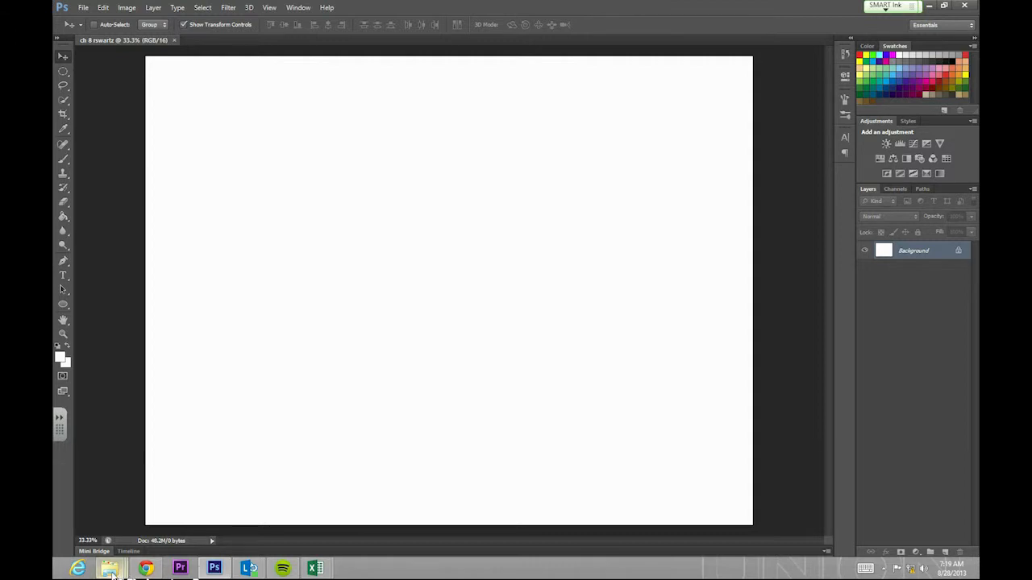
Open the landscape picture from the Ch. 8 folder in Photoshop as a separate document.
{"action": "mouse_move", "coordinate": [149, 572]}
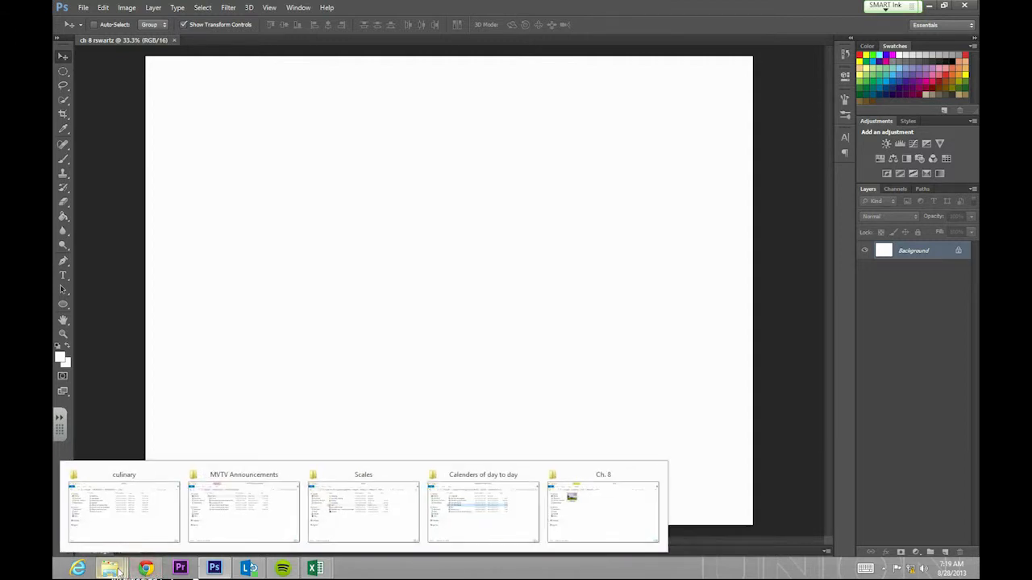
{"action": "left_click", "coordinate": [577, 479]}
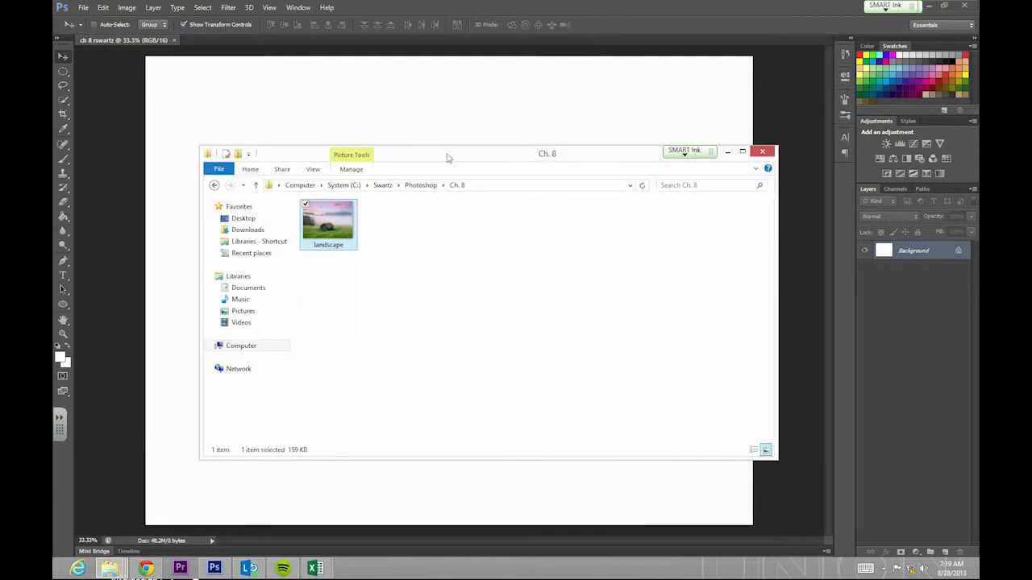
{"action": "left_click_drag", "start_coordinate": [445, 154], "coordinate": [682, 257]}
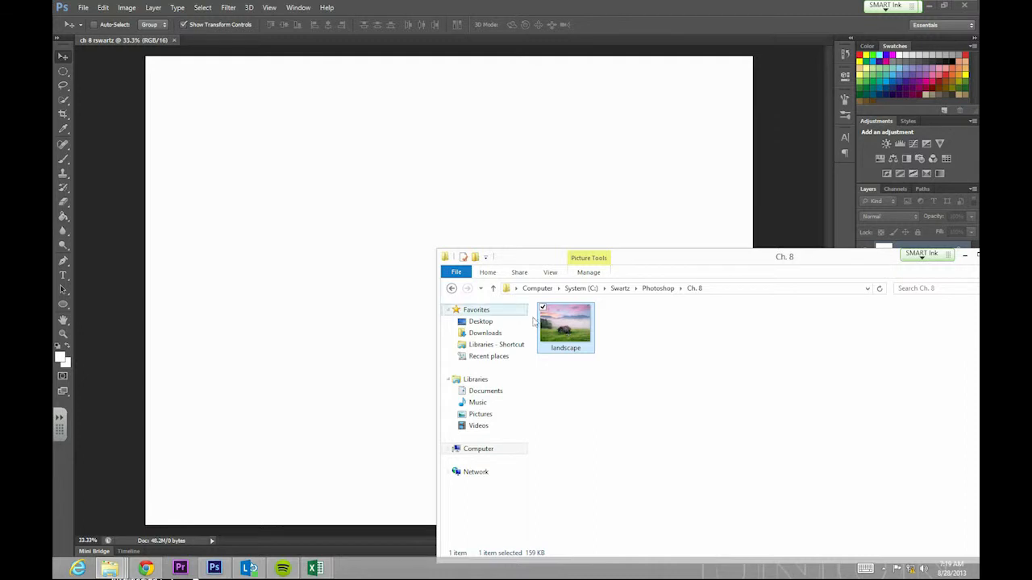
{"action": "left_click_drag", "start_coordinate": [569, 329], "coordinate": [213, 38]}
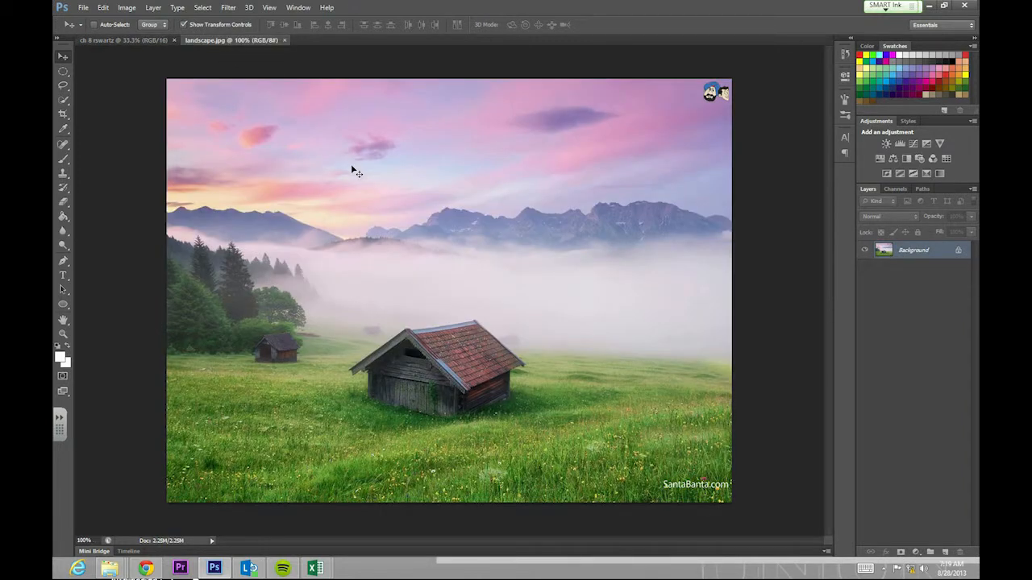
Select the entire landscape image and bring it into the ch 8 document as a new layer.
{"action": "key", "text": "ctrl+a"}
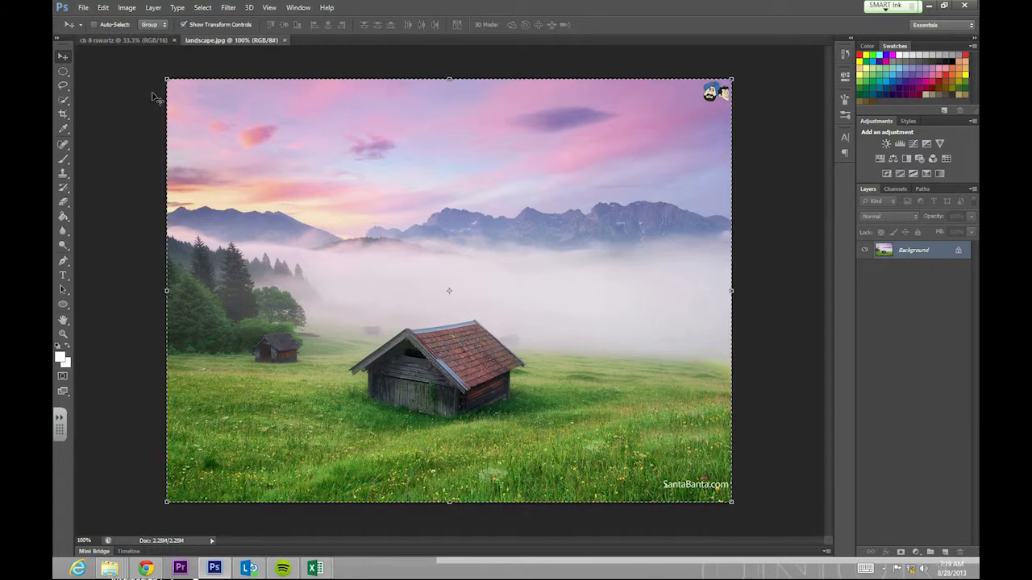
{"action": "left_click_drag", "start_coordinate": [295, 179], "coordinate": [261, 167]}
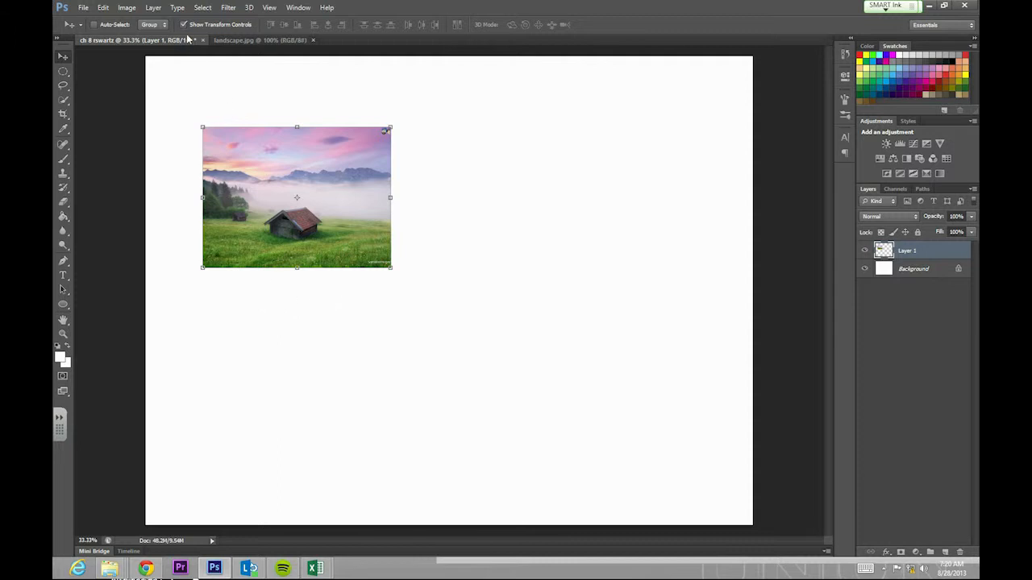
{"action": "mouse_move", "coordinate": [200, 119]}
{"action": "left_mouse_down"}
{"action": "mouse_move", "coordinate": [178, 99]}
{"action": "mouse_move", "coordinate": [210, 131]}
{"action": "left_mouse_up"}
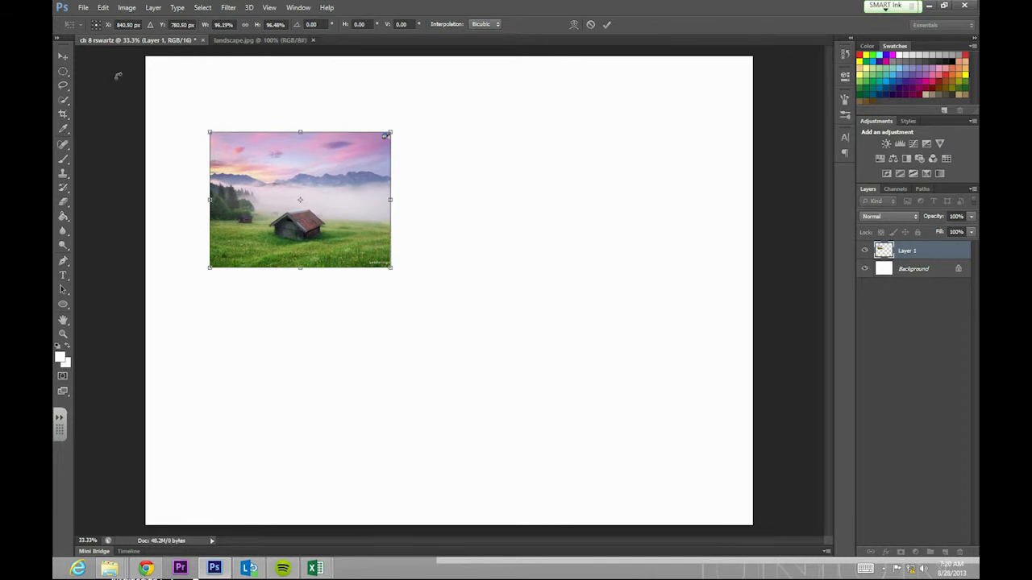
{"action": "left_click", "coordinate": [64, 57]}
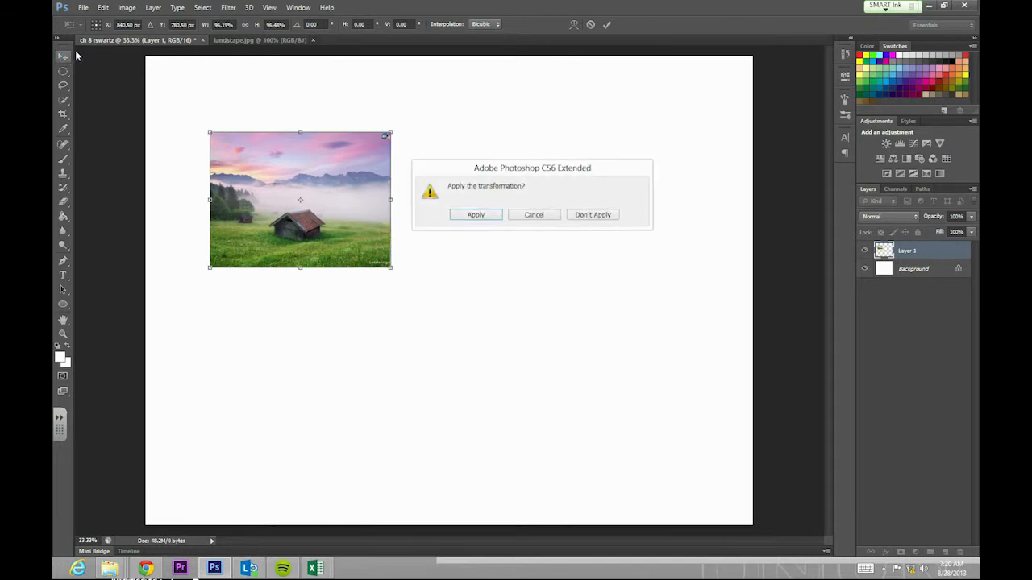
{"action": "left_click", "coordinate": [594, 216]}
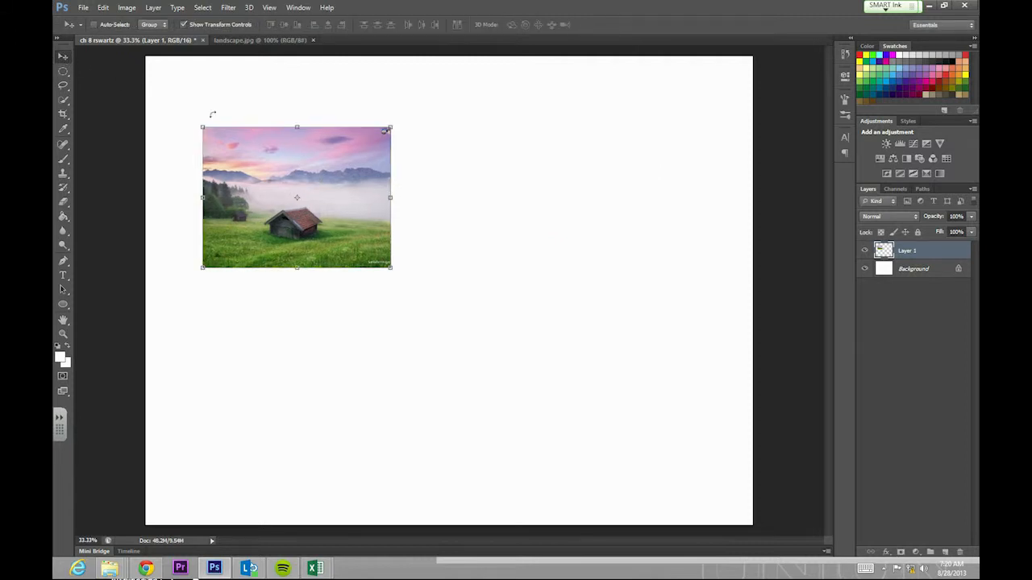
{"action": "left_click", "coordinate": [185, 25]}
{"action": "left_click", "coordinate": [184, 25]}
Scale the landscape layer proportionally to about 327% and position it across the canvas with its edge flush to the canvas's right side.
{"action": "left_click_drag", "start_coordinate": [214, 131], "coordinate": [158, 91]}
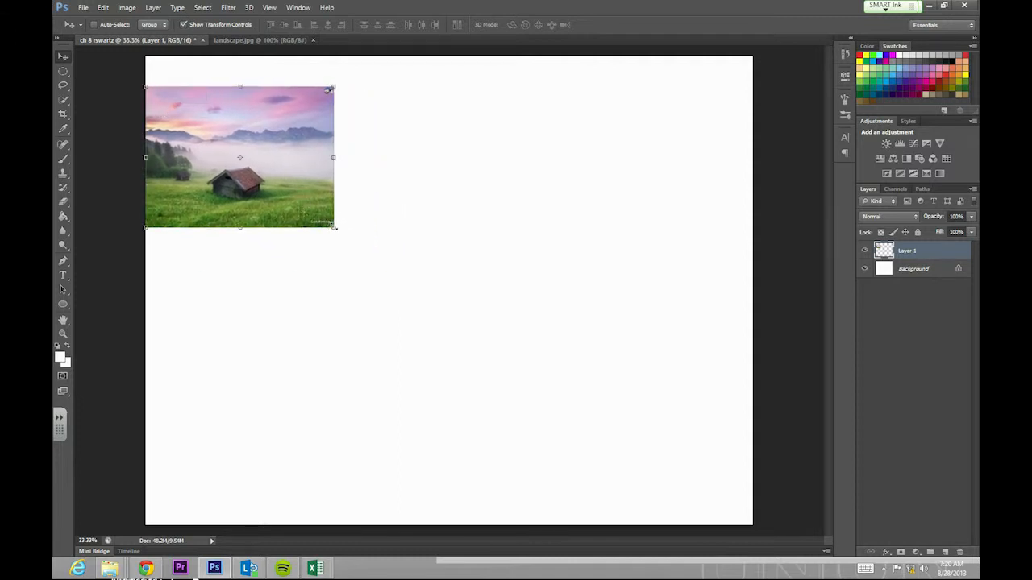
{"action": "left_click_drag", "start_coordinate": [336, 228], "coordinate": [782, 505]}
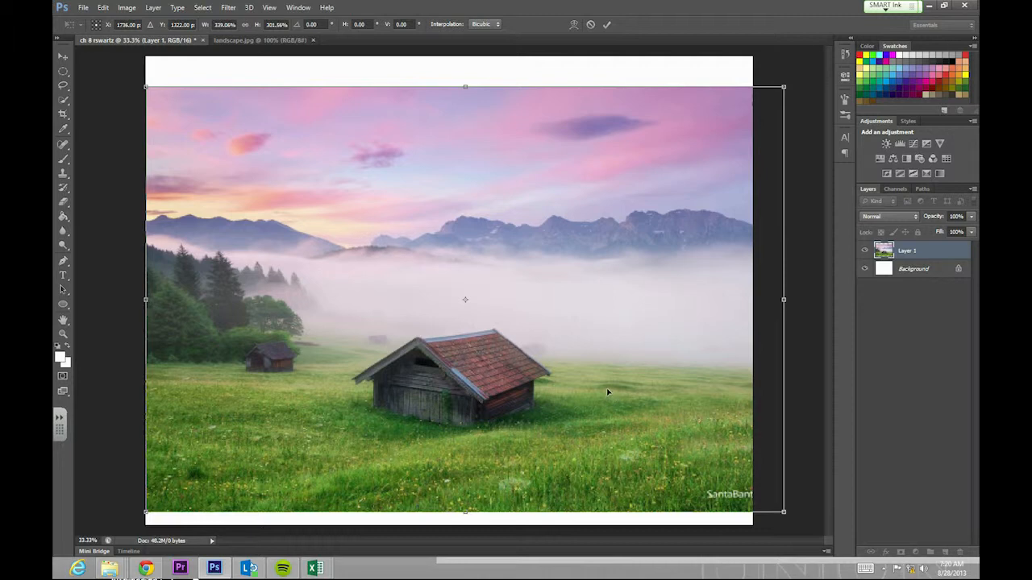
{"action": "left_click", "coordinate": [590, 24]}
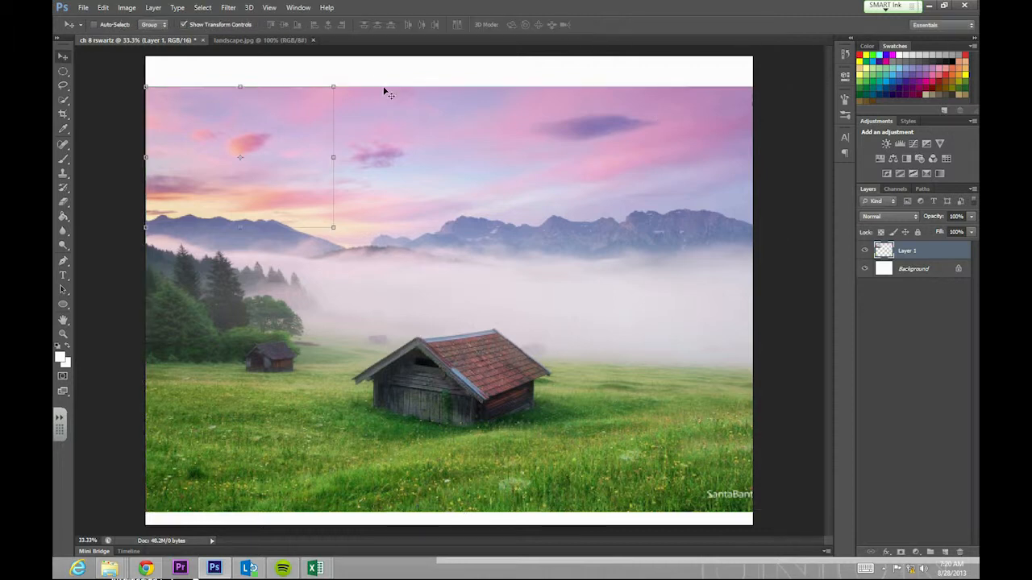
{"action": "left_click_drag", "start_coordinate": [333, 226], "coordinate": [775, 523]}
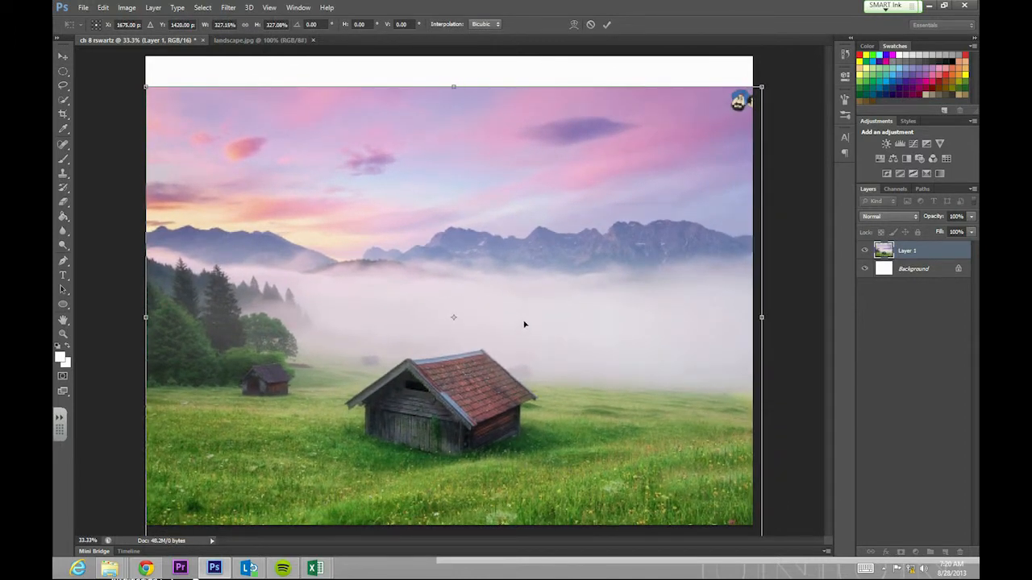
{"action": "left_click_drag", "start_coordinate": [523, 315], "coordinate": [522, 313]}
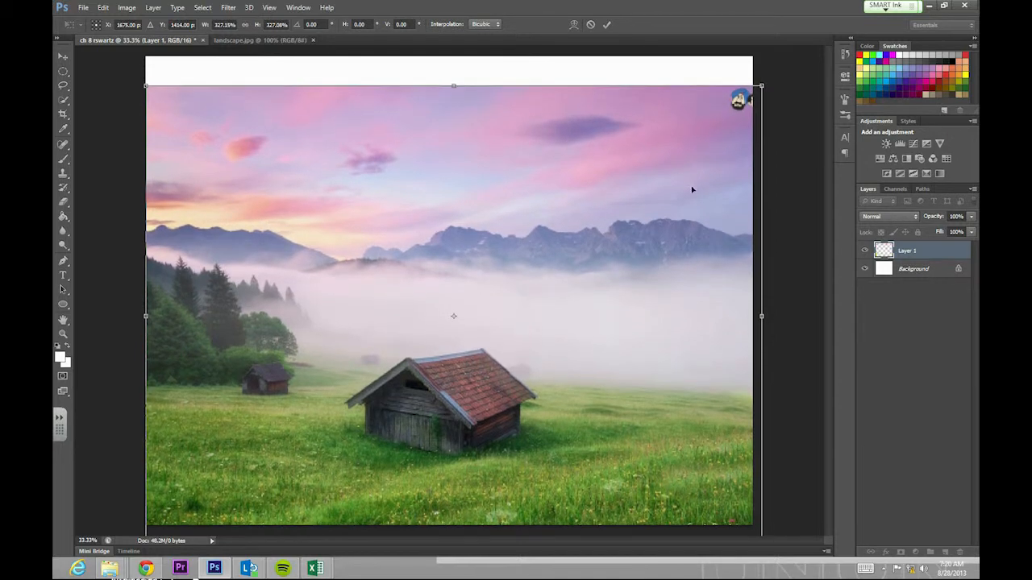
{"action": "mouse_move", "coordinate": [643, 182]}
{"action": "left_mouse_down"}
{"action": "mouse_move", "coordinate": [634, 170]}
{"action": "mouse_move", "coordinate": [634, 184]}
{"action": "left_mouse_up"}
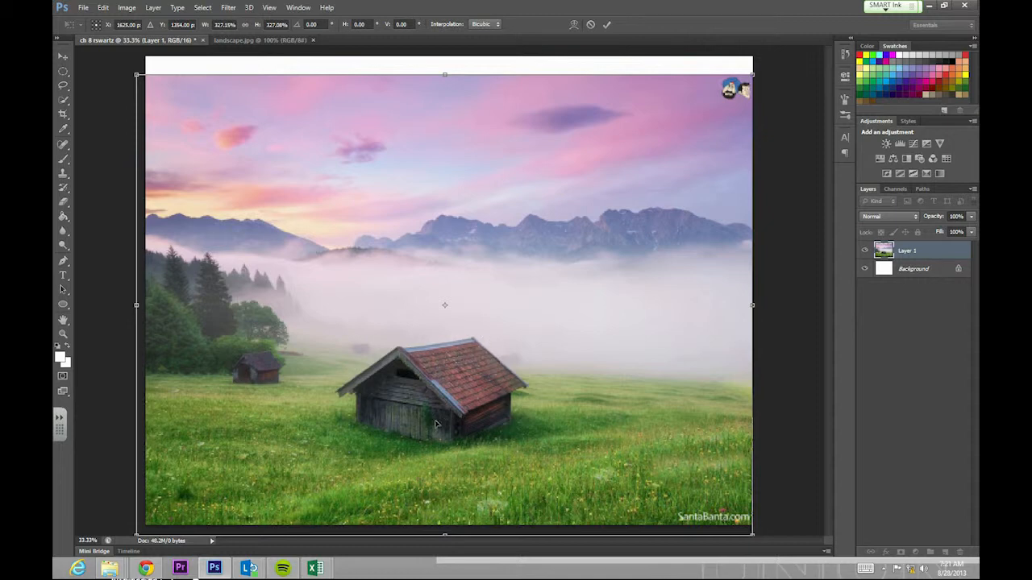
{"action": "left_click", "coordinate": [606, 25]}
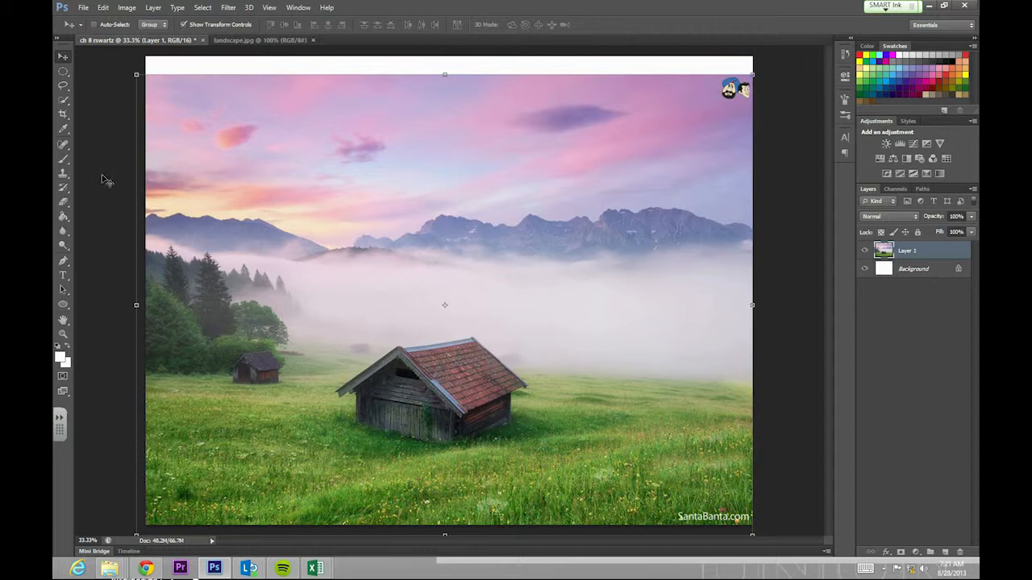
Remove the cartoon logo from the upper right corner of the sky using a content-aware Spot Healing Brush enlarged to size 200.
{"action": "left_click", "coordinate": [62, 146]}
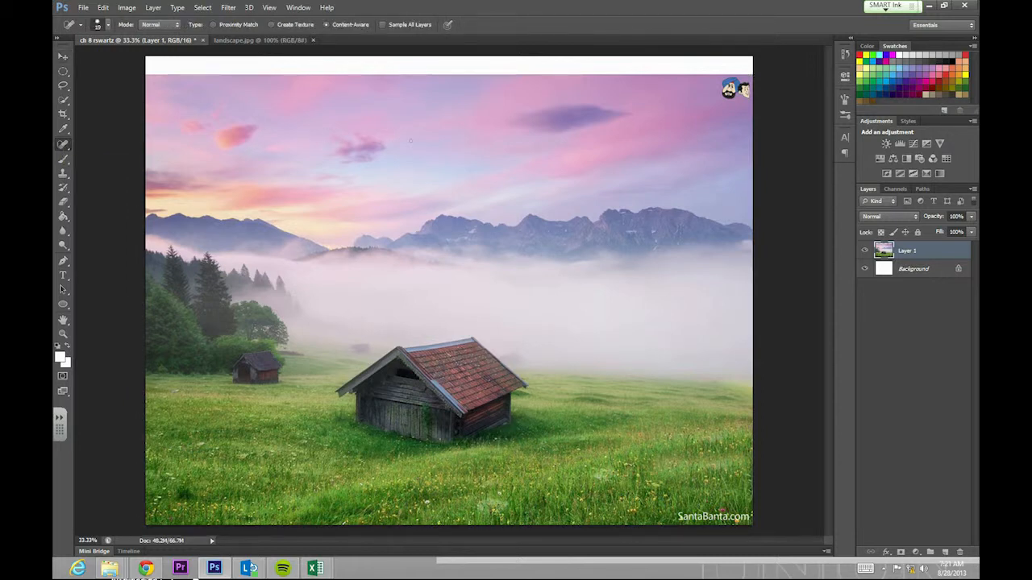
{"action": "key", "text": "bracketright"}
{"action": "key", "text": "bracketright"}
{"action": "key", "text": "bracketright"}
{"action": "key", "text": "bracketright"}
{"action": "key", "text": "bracketright"}
{"action": "key", "text": "bracketright"}
{"action": "key", "text": "bracketright"}
{"action": "key", "text": "bracketright"}
{"action": "key", "text": "bracketright"}
{"action": "key", "text": "bracketleft"}
{"action": "key", "text": "bracketright"}
{"action": "key", "text": "bracketright"}
{"action": "key", "text": "bracketright"}
{"action": "key", "text": "bracketright"}
{"action": "key", "text": "bracketright"}
{"action": "key", "text": "bracketright"}
{"action": "key", "text": "bracketleft"}
{"action": "key", "text": "bracketleft"}
{"action": "key", "text": "bracketleft"}
{"action": "key", "text": "bracketleft"}
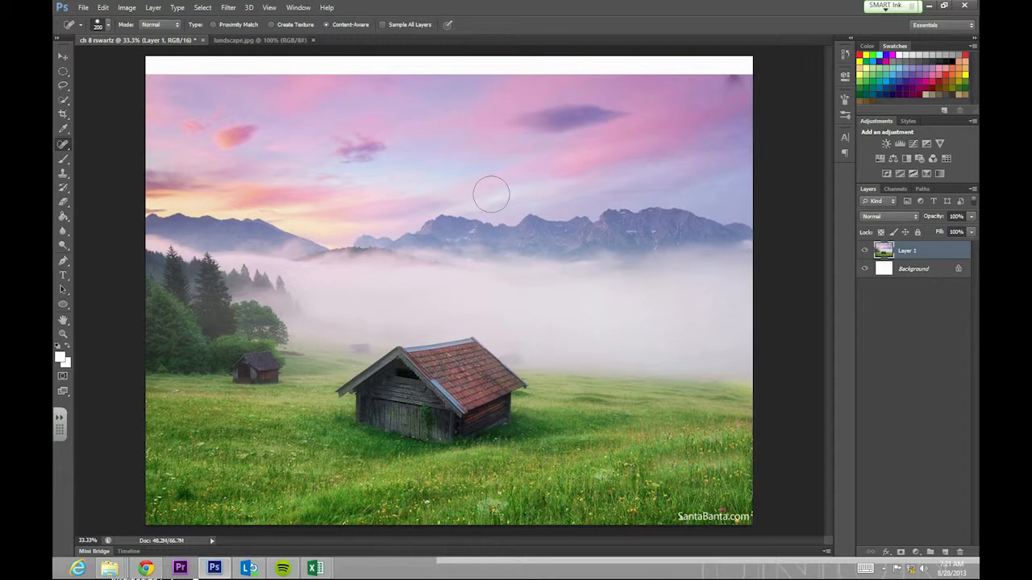
{"action": "left_click", "coordinate": [733, 93]}
Heal away the small hut beside the trees, reducing the brush to size 80 for the leftover marks in the grass.
{"action": "left_click_drag", "start_coordinate": [267, 369], "coordinate": [252, 367]}
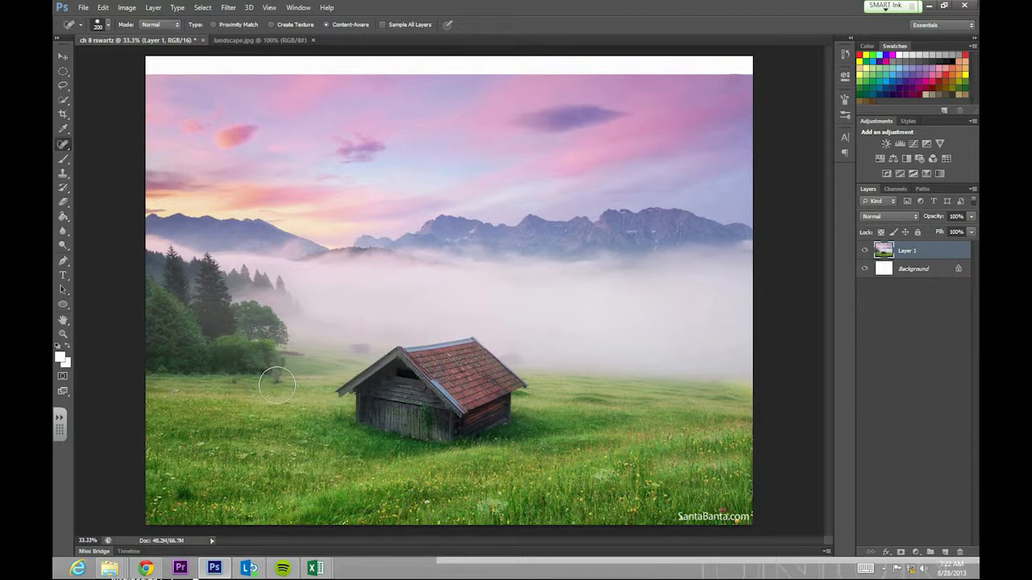
{"action": "left_click", "coordinate": [277, 385]}
{"action": "left_click", "coordinate": [283, 389]}
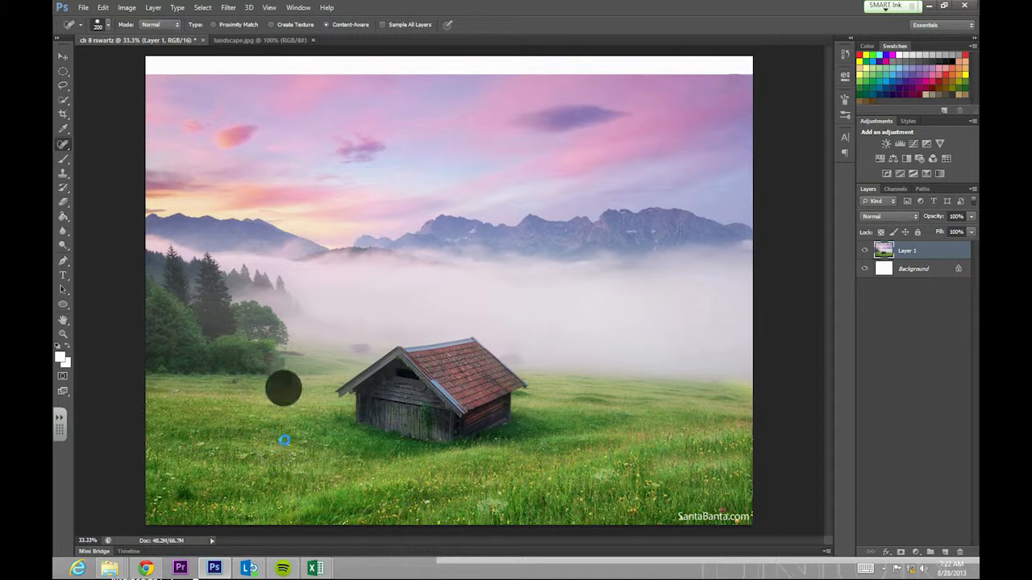
{"action": "key", "text": "bracketleft"}
{"action": "key", "text": "bracketleft"}
{"action": "key", "text": "bracketleft"}
{"action": "key", "text": "bracketleft"}
{"action": "key", "text": "bracketleft"}
{"action": "key", "text": "bracketleft"}
{"action": "left_click_drag", "start_coordinate": [233, 382], "coordinate": [294, 378]}
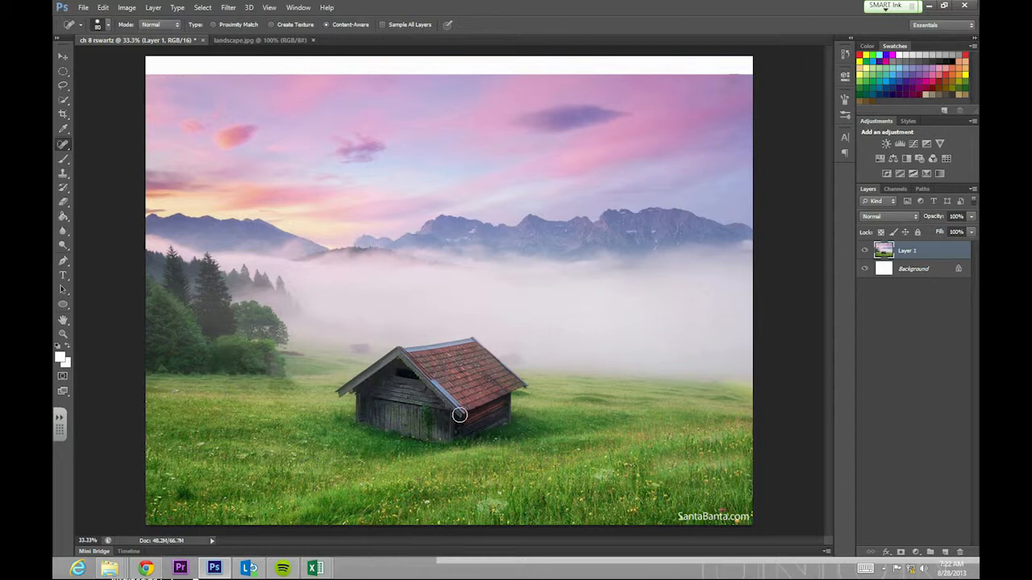
Clone grass over the lower front wall and left corner of the large barn with the Clone Stamp tool.
{"action": "left_click", "coordinate": [64, 175]}
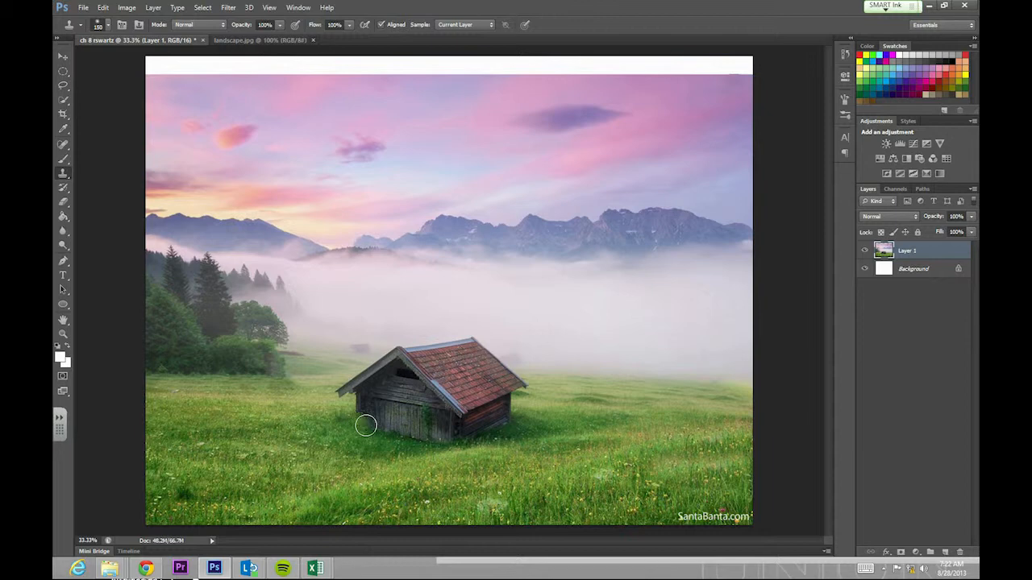
{"action": "left_click_drag", "start_coordinate": [382, 431], "coordinate": [417, 444]}
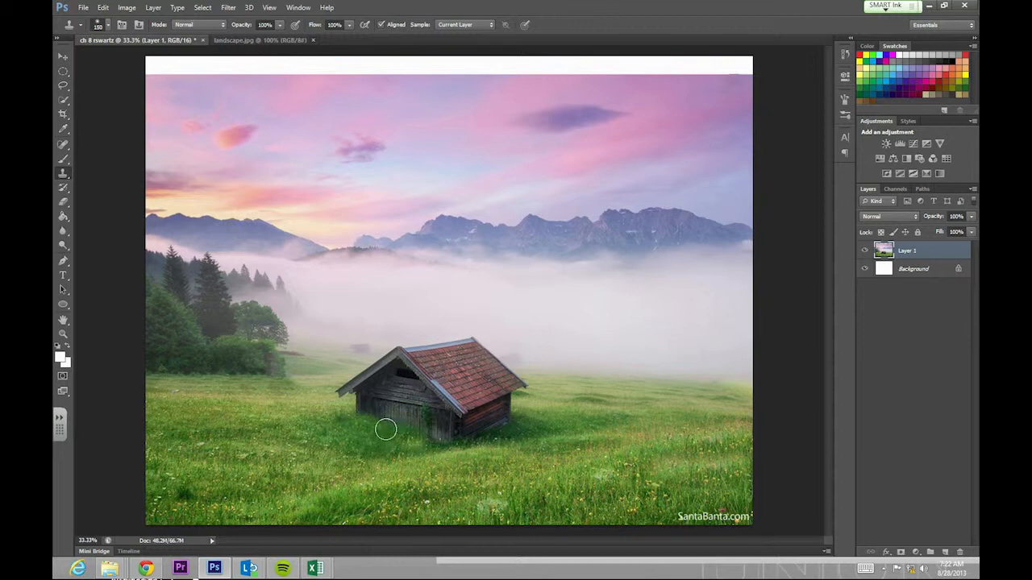
{"action": "mouse_move", "coordinate": [358, 420]}
{"action": "left_mouse_down"}
{"action": "mouse_move", "coordinate": [399, 425]}
{"action": "mouse_move", "coordinate": [374, 422]}
{"action": "mouse_move", "coordinate": [356, 447]}
{"action": "left_mouse_up"}
{"action": "mouse_move", "coordinate": [333, 391]}
{"action": "left_mouse_down"}
{"action": "mouse_move", "coordinate": [358, 386]}
{"action": "mouse_move", "coordinate": [386, 437]}
{"action": "left_mouse_up"}
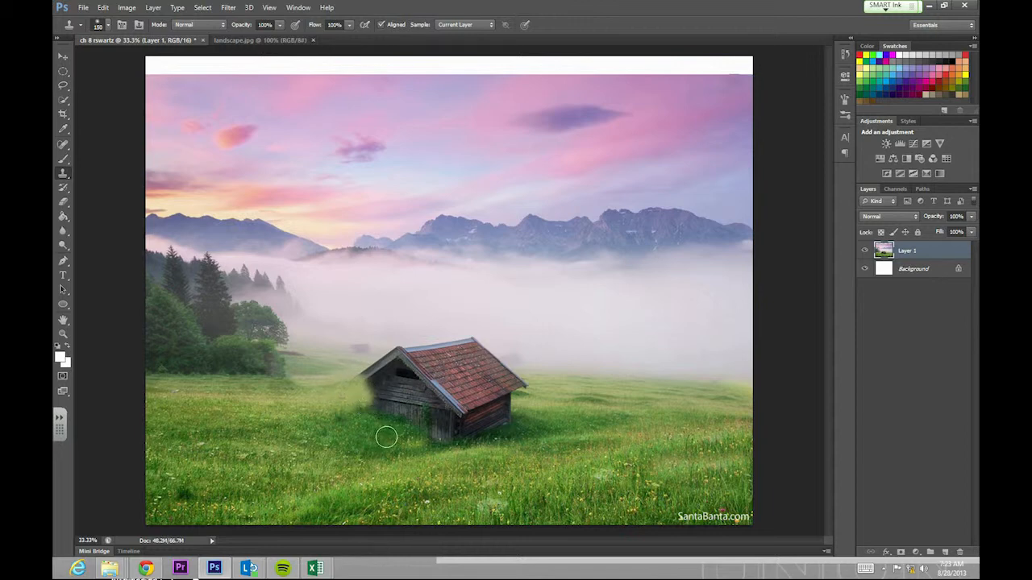
Sample the grass beside the barn and clone it over the barn's right side wall and the rest of its lower front.
{"action": "left_click", "coordinate": [517, 430], "text": "alt"}
{"action": "mouse_move", "coordinate": [500, 422]}
{"action": "left_mouse_down"}
{"action": "mouse_move", "coordinate": [472, 432]}
{"action": "mouse_move", "coordinate": [476, 443]}
{"action": "mouse_move", "coordinate": [468, 435]}
{"action": "mouse_move", "coordinate": [517, 425]}
{"action": "mouse_move", "coordinate": [461, 441]}
{"action": "mouse_move", "coordinate": [401, 437]}
{"action": "mouse_move", "coordinate": [438, 430]}
{"action": "mouse_move", "coordinate": [406, 428]}
{"action": "mouse_move", "coordinate": [412, 422]}
{"action": "mouse_move", "coordinate": [382, 417]}
{"action": "mouse_move", "coordinate": [410, 415]}
{"action": "mouse_move", "coordinate": [369, 403]}
{"action": "mouse_move", "coordinate": [414, 410]}
{"action": "mouse_move", "coordinate": [341, 395]}
{"action": "left_mouse_up"}
{"action": "left_click", "coordinate": [510, 425], "text": "alt"}
{"action": "left_click", "coordinate": [512, 424], "text": "alt"}
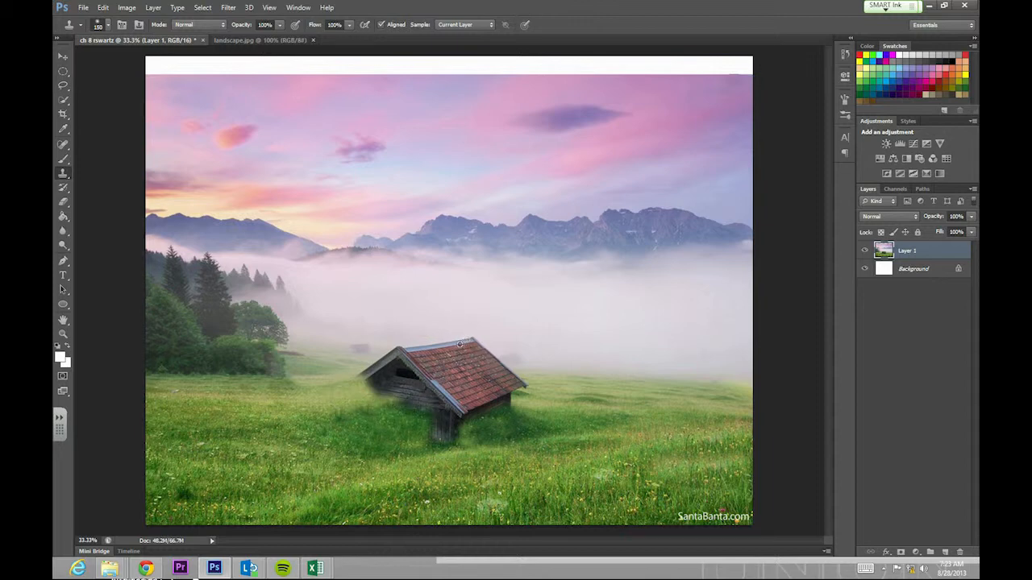
Clone fog and distant meadow over the barn's roof ridge and gable peak, and stamp over the mist above the roof.
{"action": "mouse_move", "coordinate": [464, 345]}
{"action": "left_mouse_down"}
{"action": "mouse_move", "coordinate": [421, 349]}
{"action": "mouse_move", "coordinate": [537, 354]}
{"action": "mouse_move", "coordinate": [511, 361]}
{"action": "left_mouse_up"}
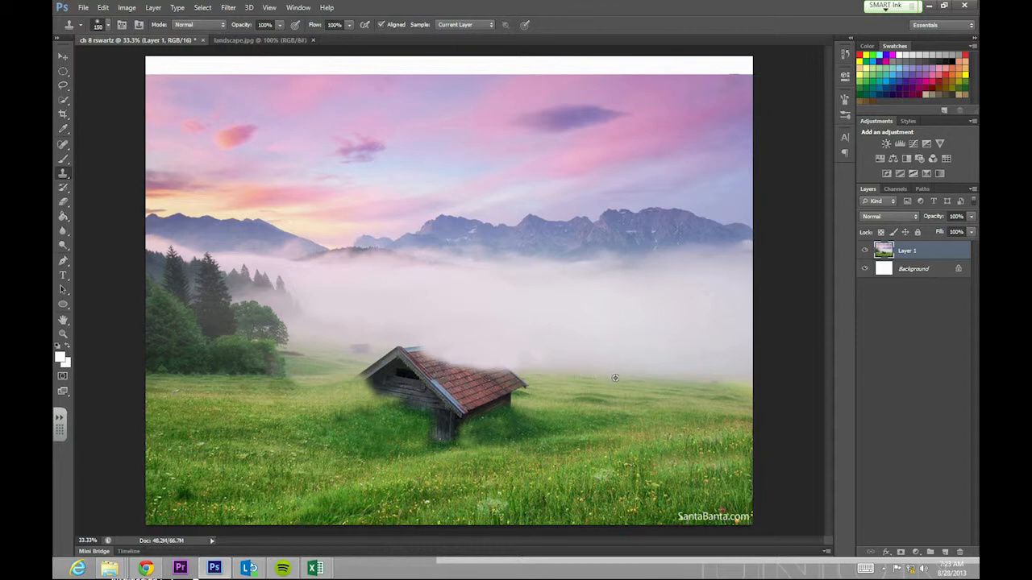
{"action": "left_click_drag", "start_coordinate": [515, 372], "coordinate": [385, 353]}
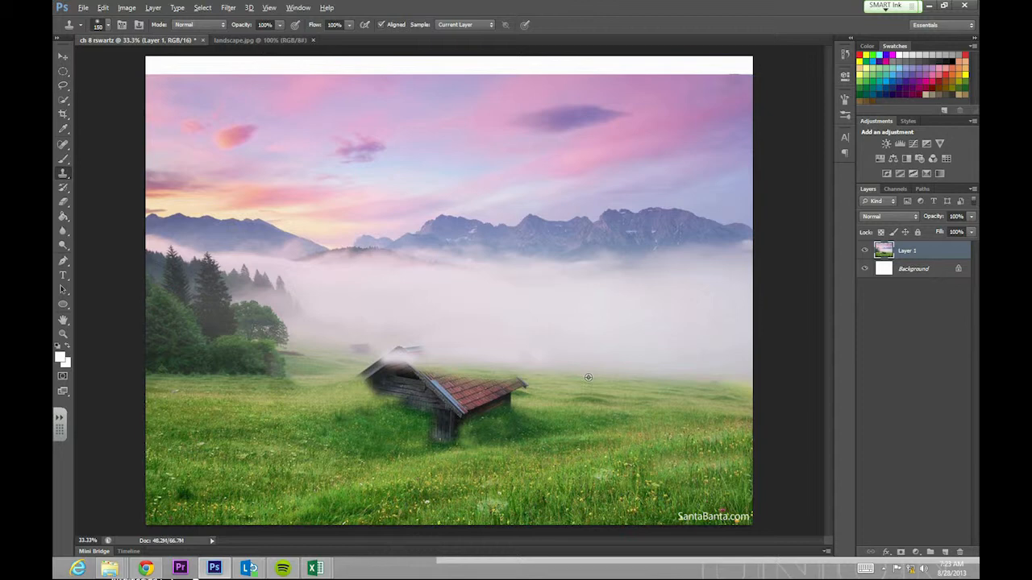
{"action": "left_click_drag", "start_coordinate": [428, 365], "coordinate": [357, 350]}
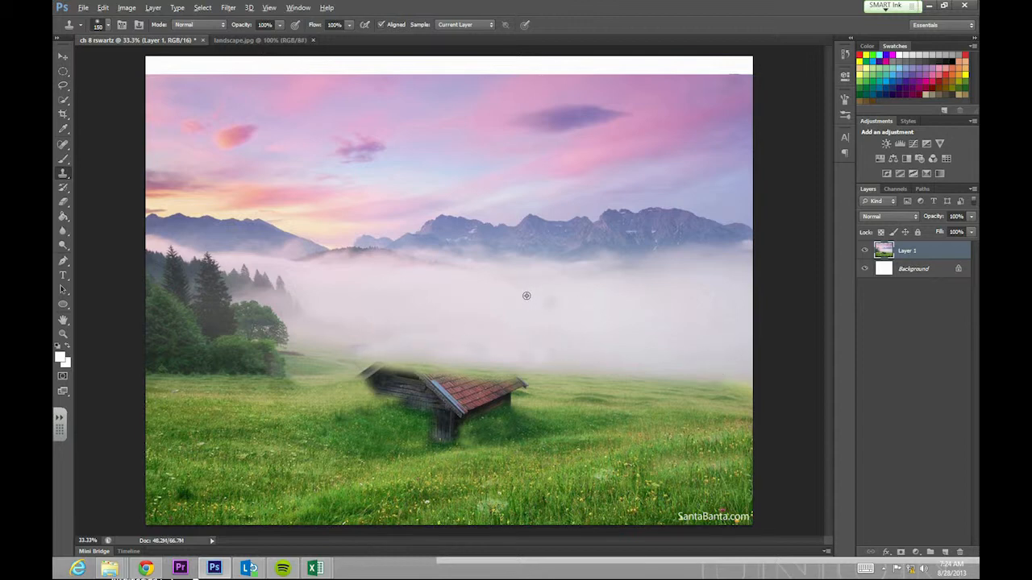
{"action": "left_click_drag", "start_coordinate": [566, 362], "coordinate": [492, 349]}
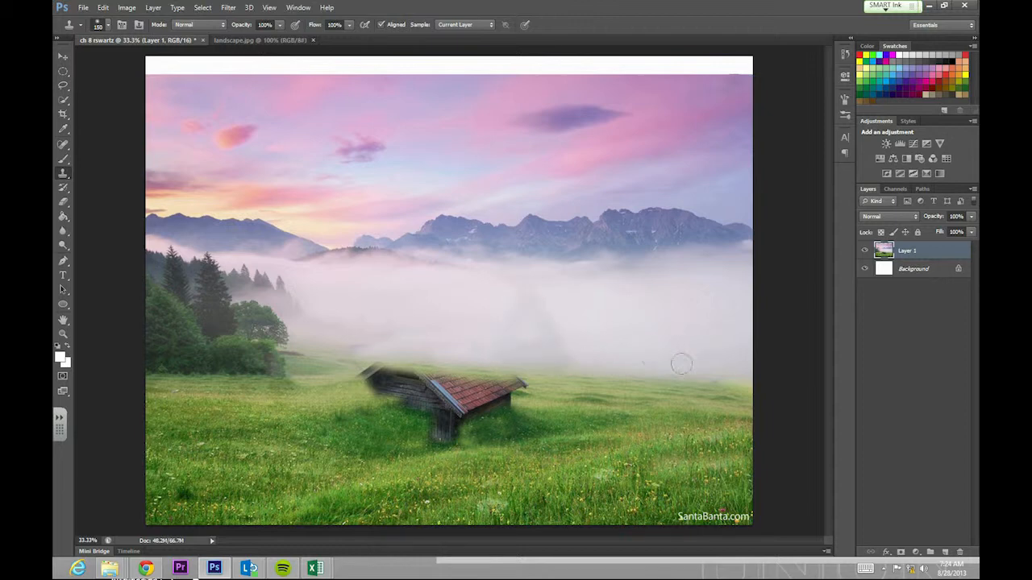
Clone meadow over the roof's right end and the barn's remaining left gable, undoing the stray stroke near the corner post.
{"action": "left_click_drag", "start_coordinate": [522, 385], "coordinate": [486, 386]}
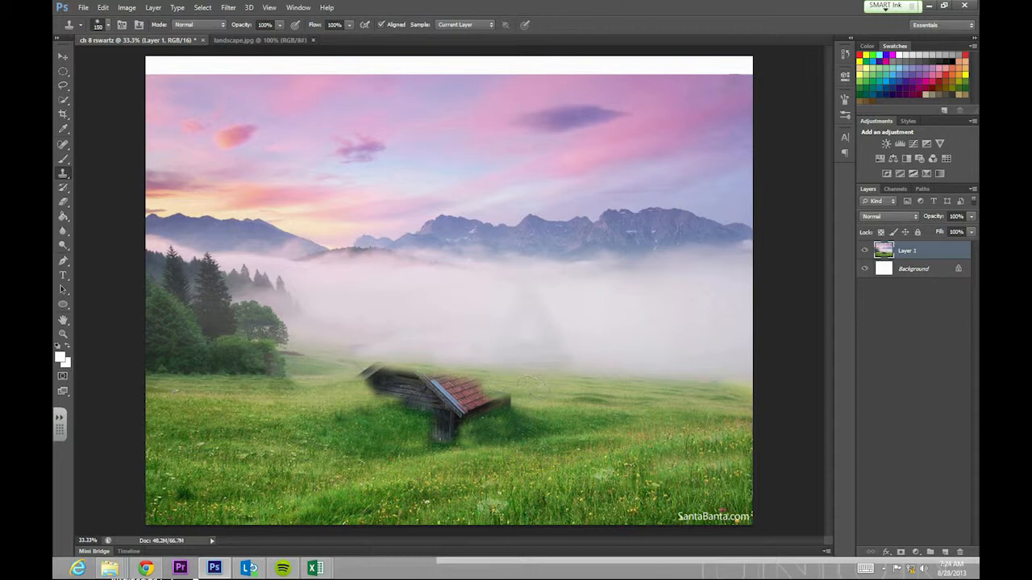
{"action": "mouse_move", "coordinate": [387, 379]}
{"action": "left_mouse_down"}
{"action": "mouse_move", "coordinate": [377, 367]}
{"action": "mouse_move", "coordinate": [353, 385]}
{"action": "mouse_move", "coordinate": [390, 371]}
{"action": "left_mouse_up"}
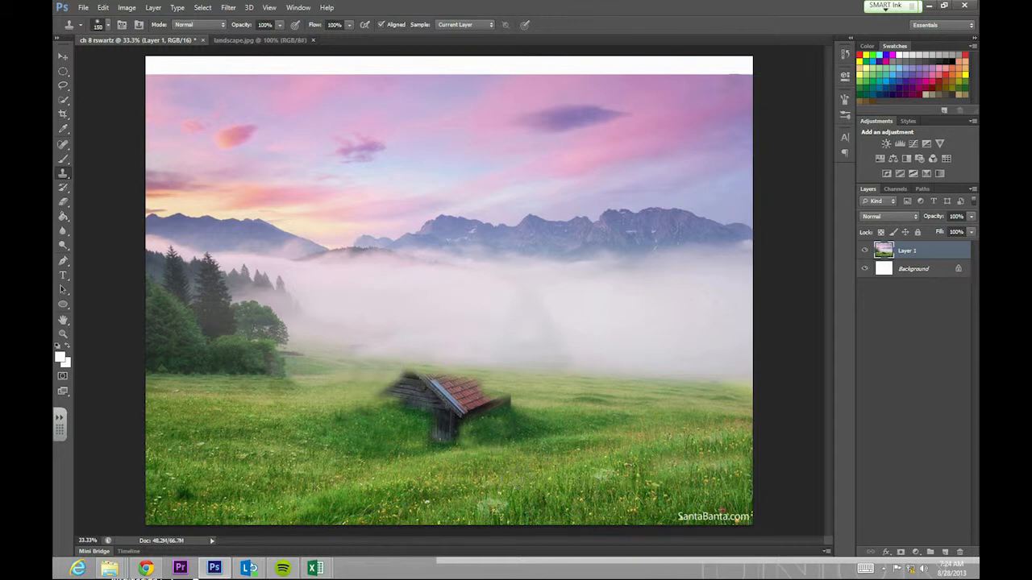
{"action": "mouse_move", "coordinate": [467, 424]}
{"action": "left_mouse_down"}
{"action": "mouse_move", "coordinate": [410, 421]}
{"action": "mouse_move", "coordinate": [441, 430]}
{"action": "left_mouse_up"}
{"action": "key", "text": "ctrl+z"}
{"action": "mouse_move", "coordinate": [386, 394]}
{"action": "left_mouse_down"}
{"action": "mouse_move", "coordinate": [410, 376]}
{"action": "mouse_move", "coordinate": [403, 392]}
{"action": "mouse_move", "coordinate": [456, 382]}
{"action": "mouse_move", "coordinate": [442, 378]}
{"action": "left_mouse_up"}
{"action": "left_click", "coordinate": [408, 388], "text": "alt"}
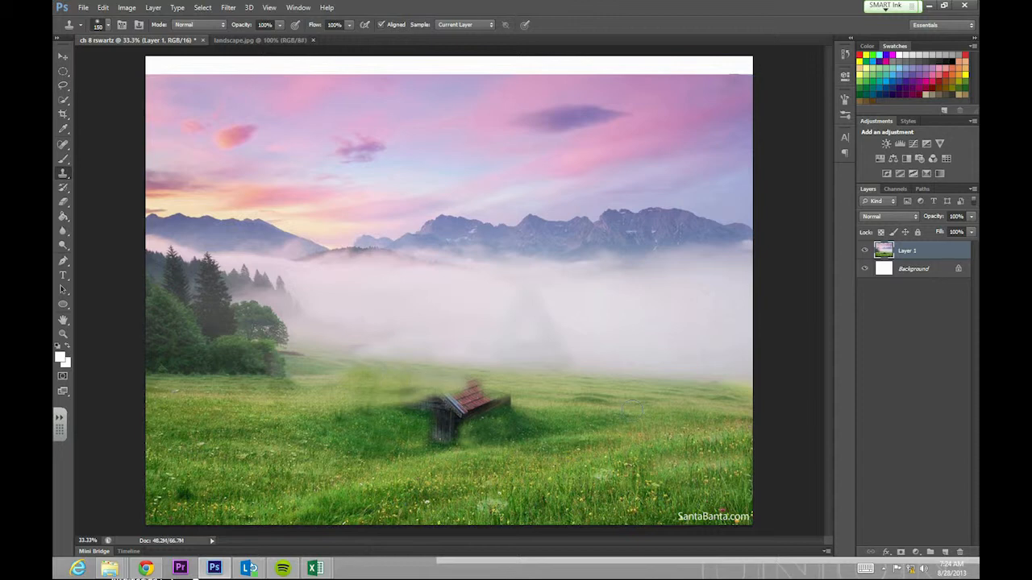
Clone grass over the last red-tiled section of the barn's roof.
{"action": "left_click", "coordinate": [334, 380], "text": "alt"}
{"action": "mouse_move", "coordinate": [496, 431]}
{"action": "left_mouse_down"}
{"action": "mouse_move", "coordinate": [462, 408]}
{"action": "mouse_move", "coordinate": [495, 402]}
{"action": "mouse_move", "coordinate": [453, 397]}
{"action": "mouse_move", "coordinate": [509, 418]}
{"action": "mouse_move", "coordinate": [493, 424]}
{"action": "mouse_move", "coordinate": [461, 394]}
{"action": "mouse_move", "coordinate": [482, 392]}
{"action": "mouse_move", "coordinate": [462, 390]}
{"action": "mouse_move", "coordinate": [500, 450]}
{"action": "mouse_move", "coordinate": [479, 398]}
{"action": "left_mouse_up"}
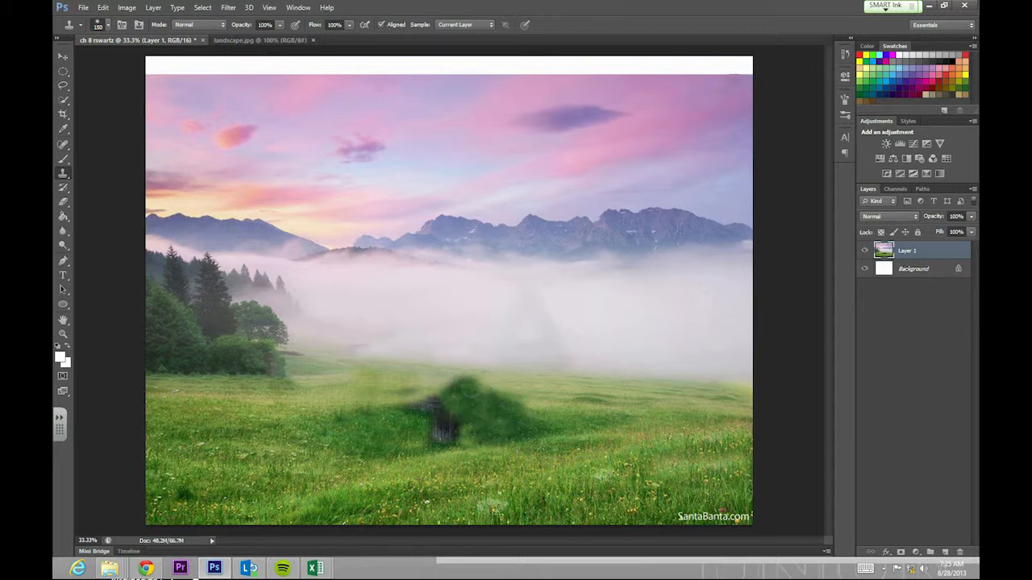
{"action": "left_click_drag", "start_coordinate": [487, 386], "coordinate": [442, 387]}
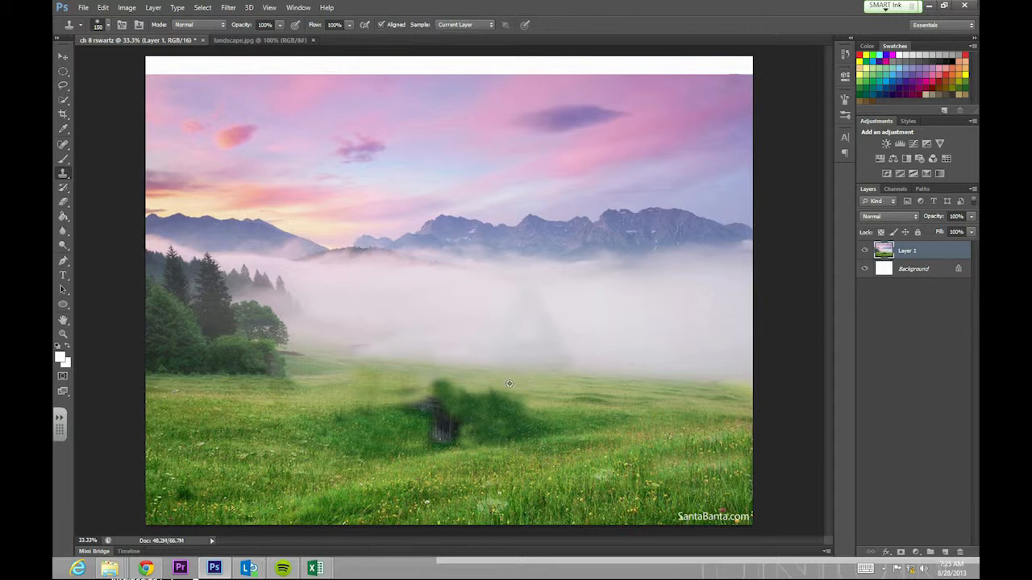
Clone meadow over the leftover dark tufts and the last wooden corner of the barn.
{"action": "left_click_drag", "start_coordinate": [441, 387], "coordinate": [512, 388]}
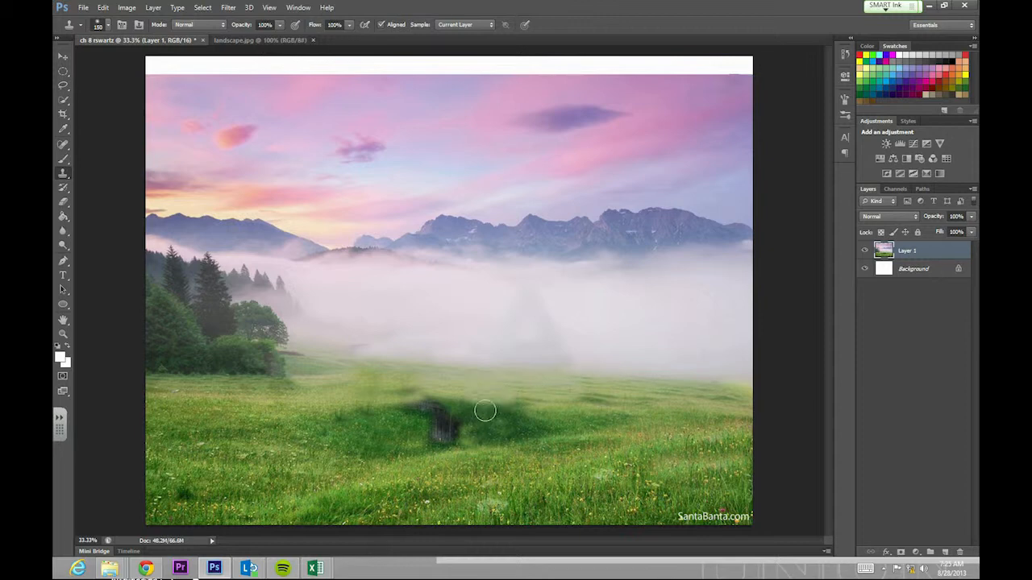
{"action": "mouse_move", "coordinate": [422, 412]}
{"action": "left_mouse_down"}
{"action": "mouse_move", "coordinate": [436, 410]}
{"action": "mouse_move", "coordinate": [451, 430]}
{"action": "mouse_move", "coordinate": [391, 433]}
{"action": "mouse_move", "coordinate": [400, 427]}
{"action": "left_mouse_up"}
{"action": "left_click", "coordinate": [434, 428], "text": "alt"}
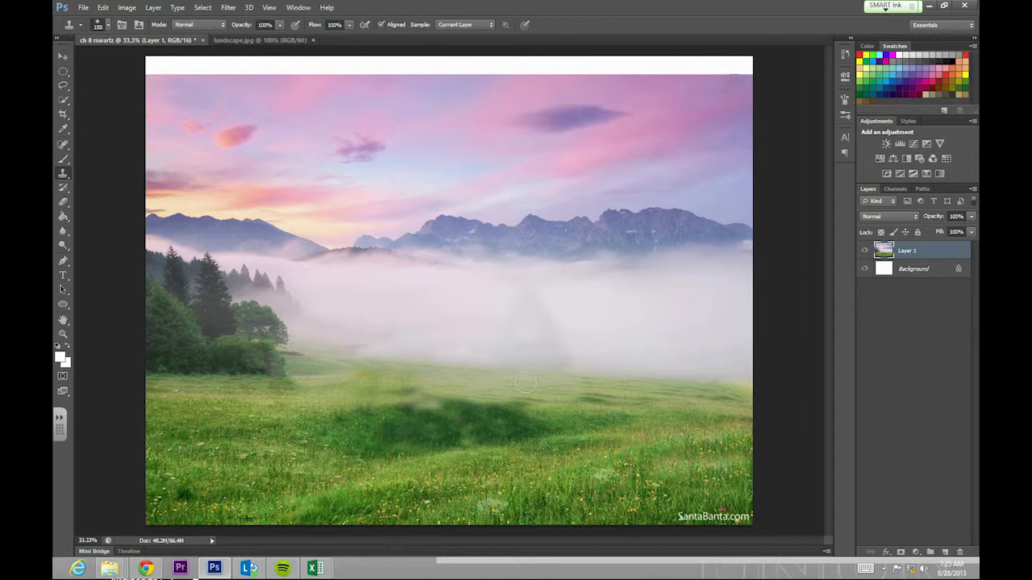
Clone sky across the blank white strip along the photo's upper edge, including both corners.
{"action": "scroll", "coordinate": [524, 382], "scroll_direction": "down", "scroll_amount": 3}
{"action": "scroll", "coordinate": [498, 304], "scroll_direction": "up", "scroll_amount": 1}
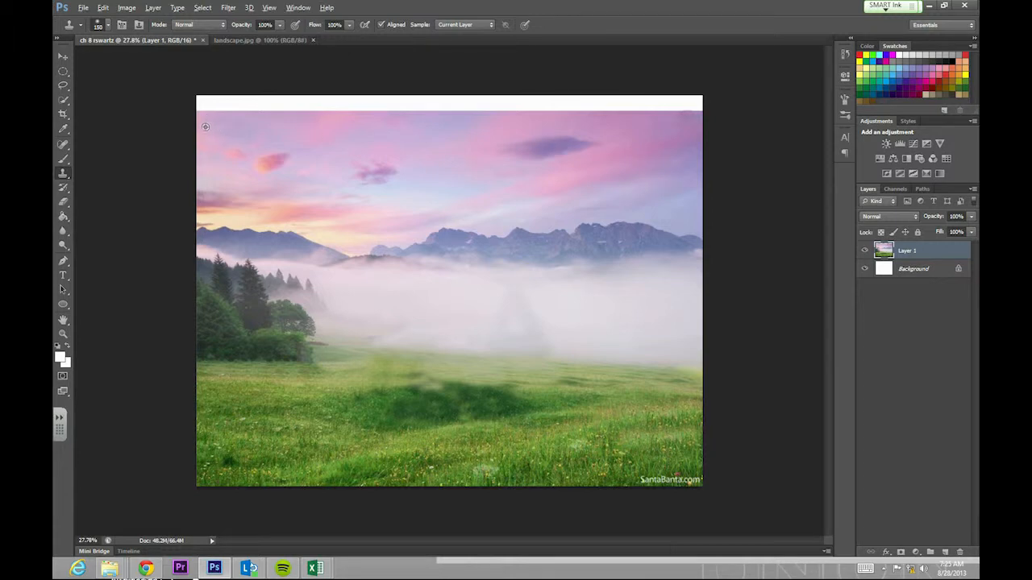
{"action": "left_click_drag", "start_coordinate": [201, 104], "coordinate": [682, 107]}
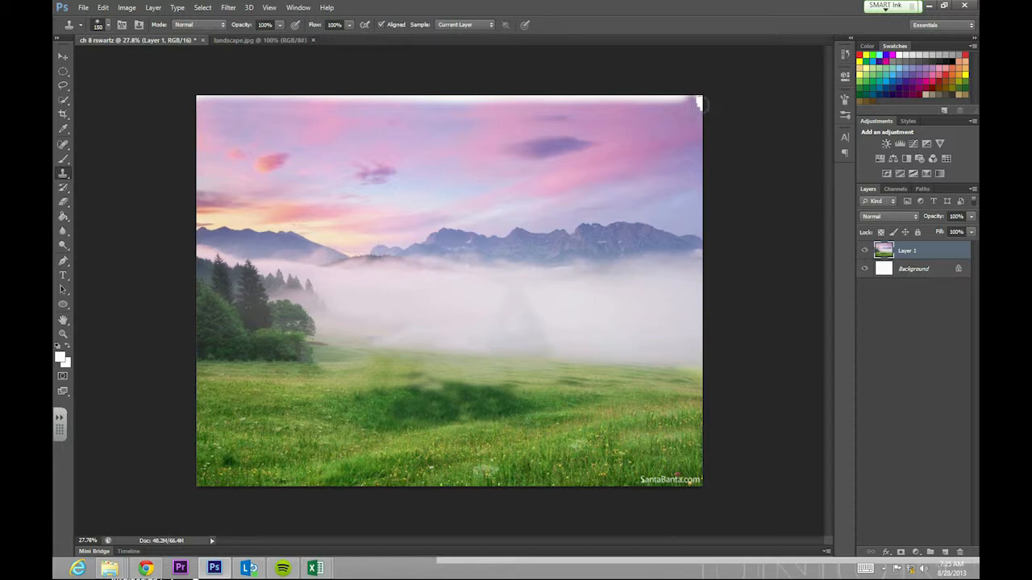
{"action": "left_click", "coordinate": [698, 103]}
{"action": "mouse_move", "coordinate": [636, 97]}
{"action": "left_mouse_down"}
{"action": "mouse_move", "coordinate": [611, 98]}
{"action": "mouse_move", "coordinate": [670, 100]}
{"action": "mouse_move", "coordinate": [200, 98]}
{"action": "left_mouse_up"}
{"action": "left_click", "coordinate": [225, 112], "text": "alt"}
{"action": "left_click", "coordinate": [201, 98]}
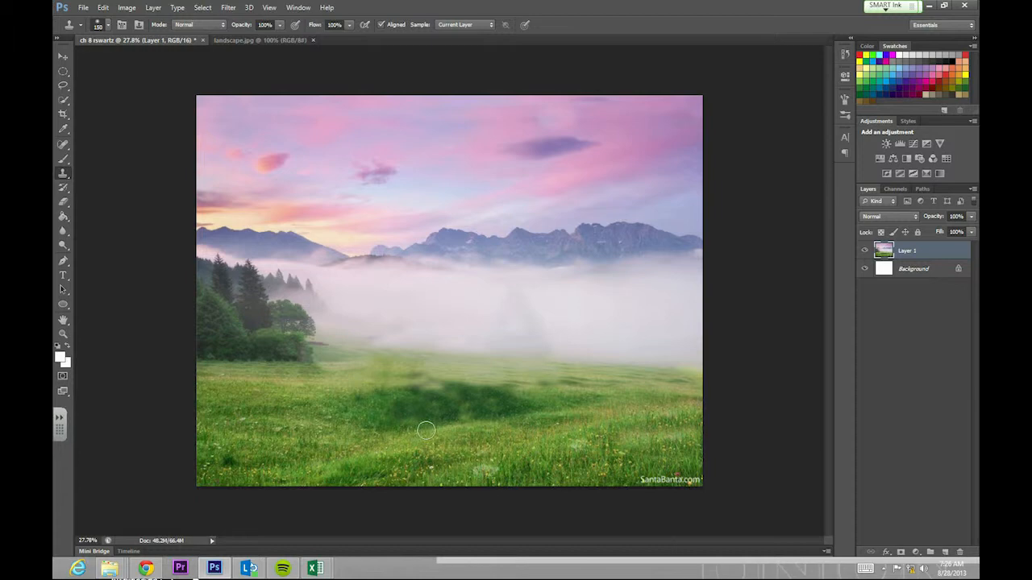
Remove the SantaBanta.com watermark from the grass with the content-aware Spot Healing Brush.
{"action": "left_click", "coordinate": [690, 486]}
{"action": "left_click", "coordinate": [63, 146]}
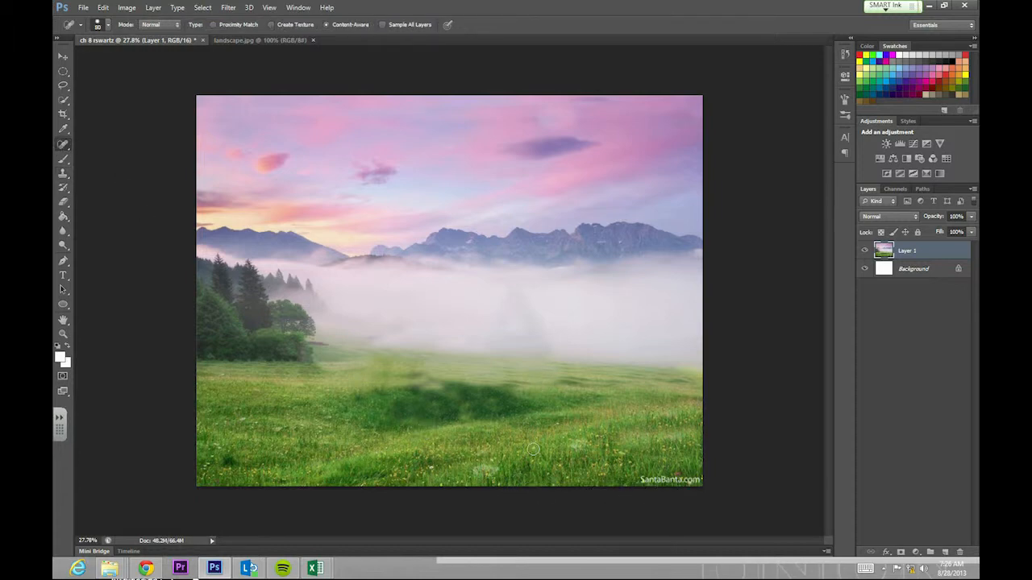
{"action": "left_click_drag", "start_coordinate": [632, 480], "coordinate": [706, 483]}
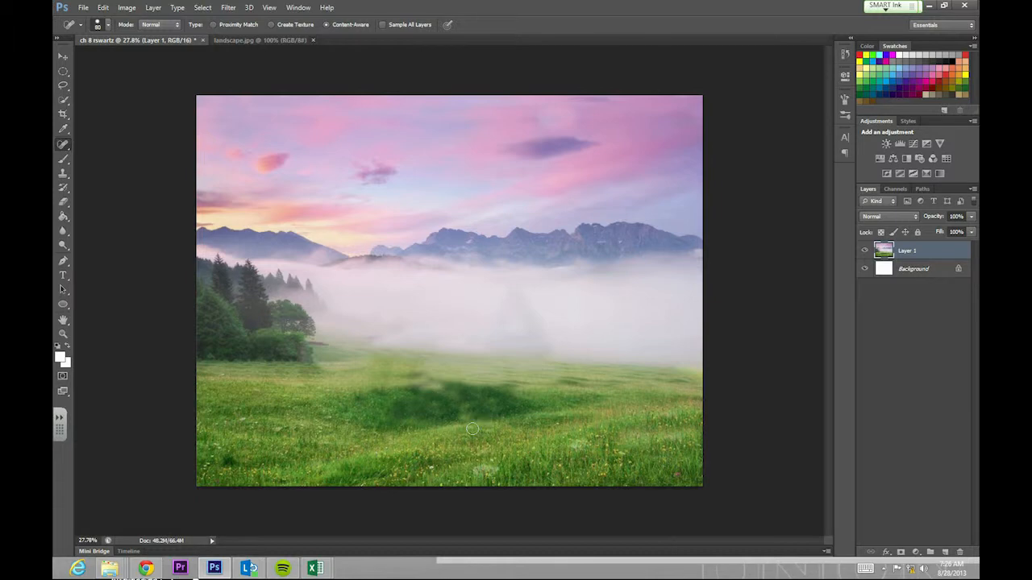
Switch to the landscape.jpg document, choose the Magnetic Lasso tool and clear the whole-image selection.
{"action": "left_click", "coordinate": [255, 39]}
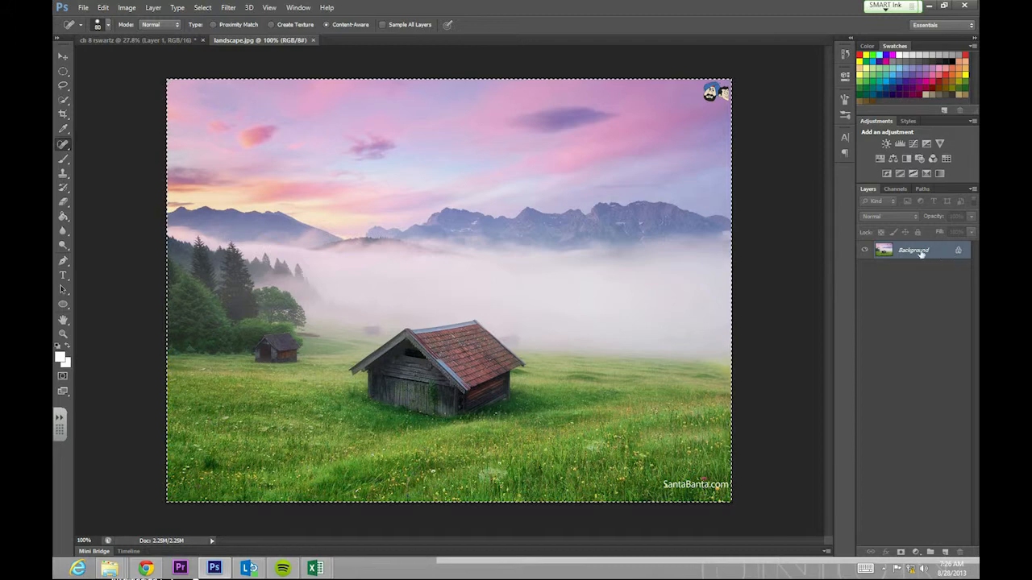
{"action": "left_click", "coordinate": [63, 103]}
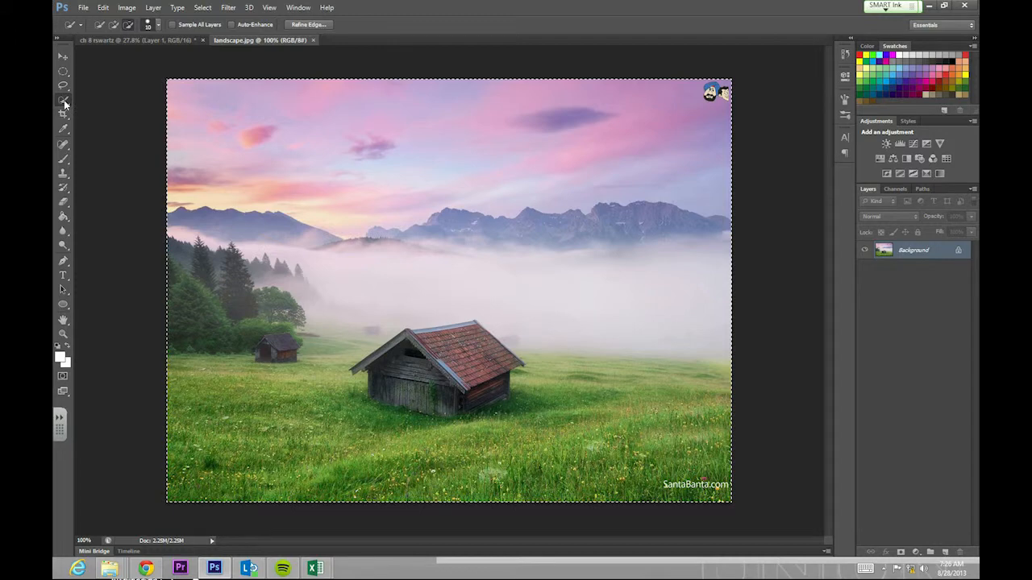
{"action": "right_click", "coordinate": [65, 104]}
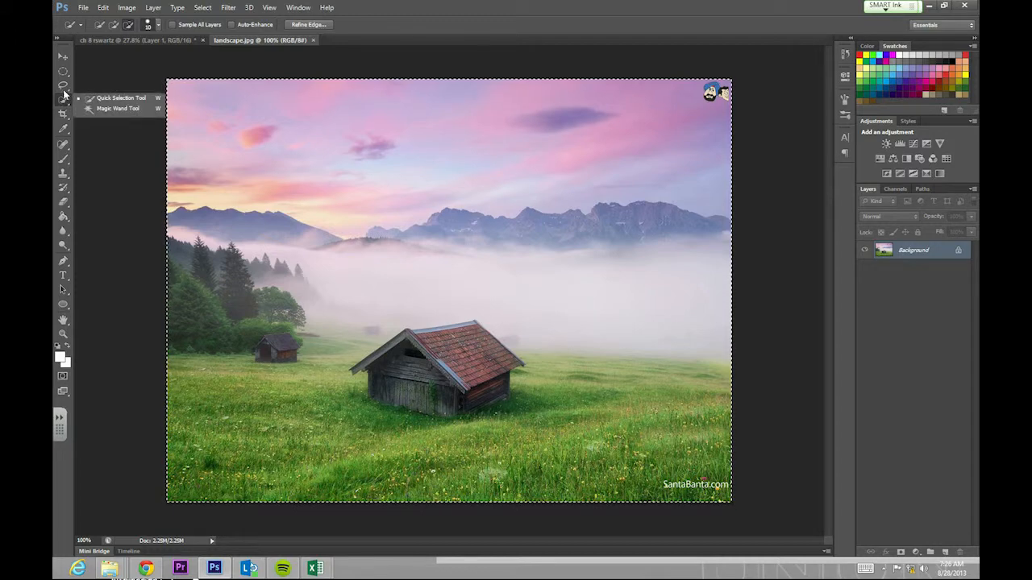
{"action": "left_click", "coordinate": [63, 85]}
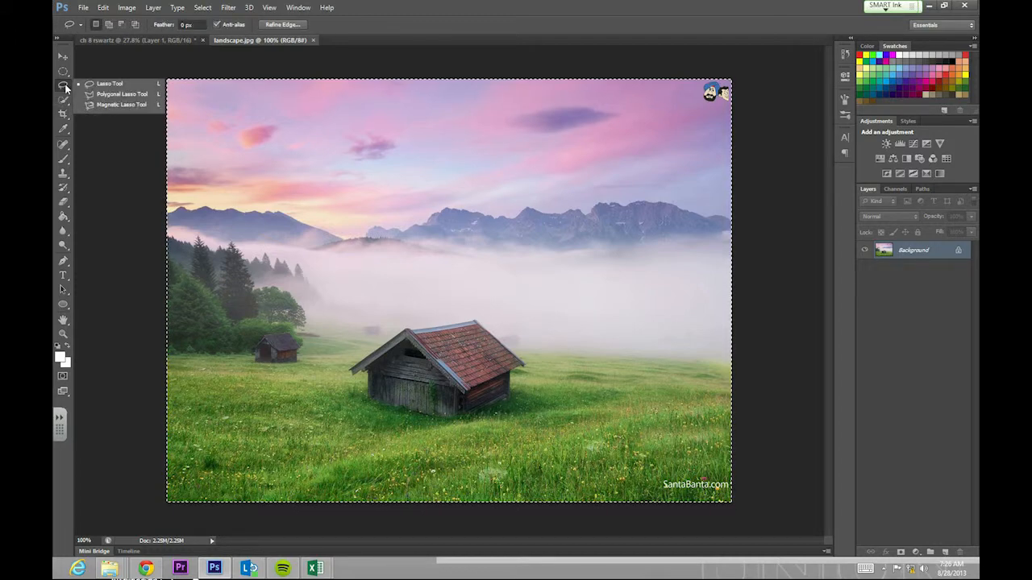
{"action": "left_click", "coordinate": [113, 105]}
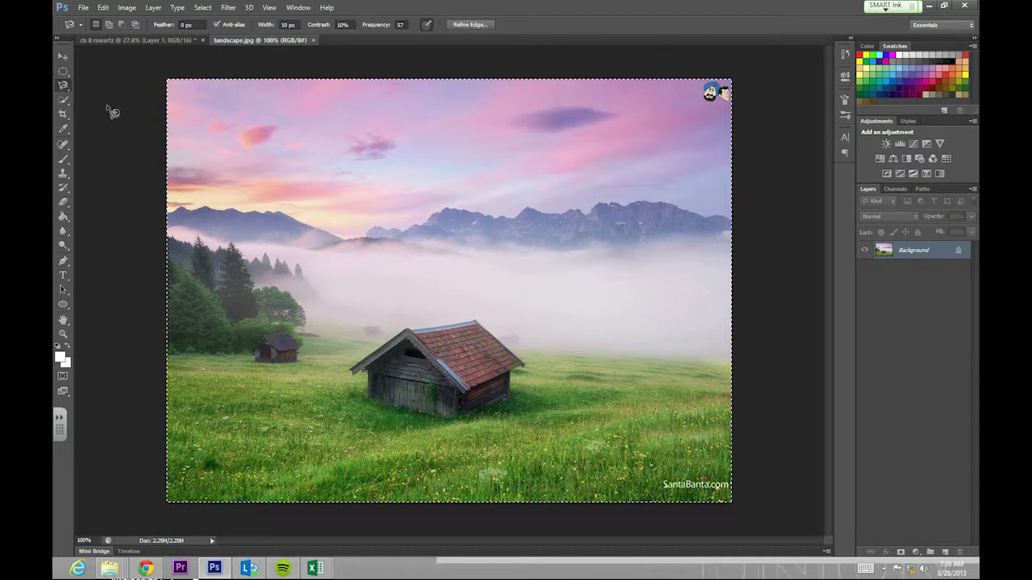
{"action": "right_click", "coordinate": [65, 89]}
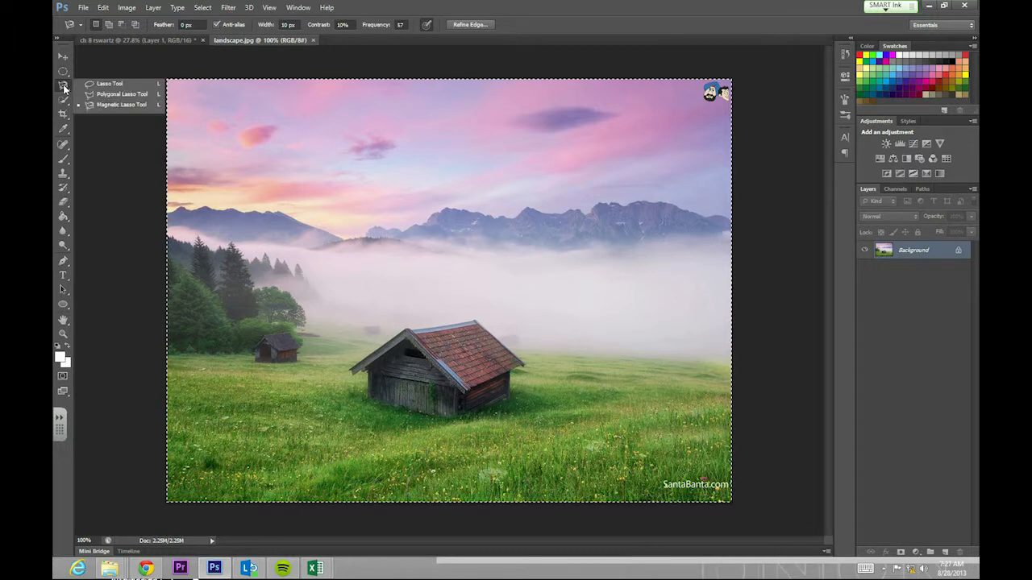
{"action": "left_click", "coordinate": [98, 111]}
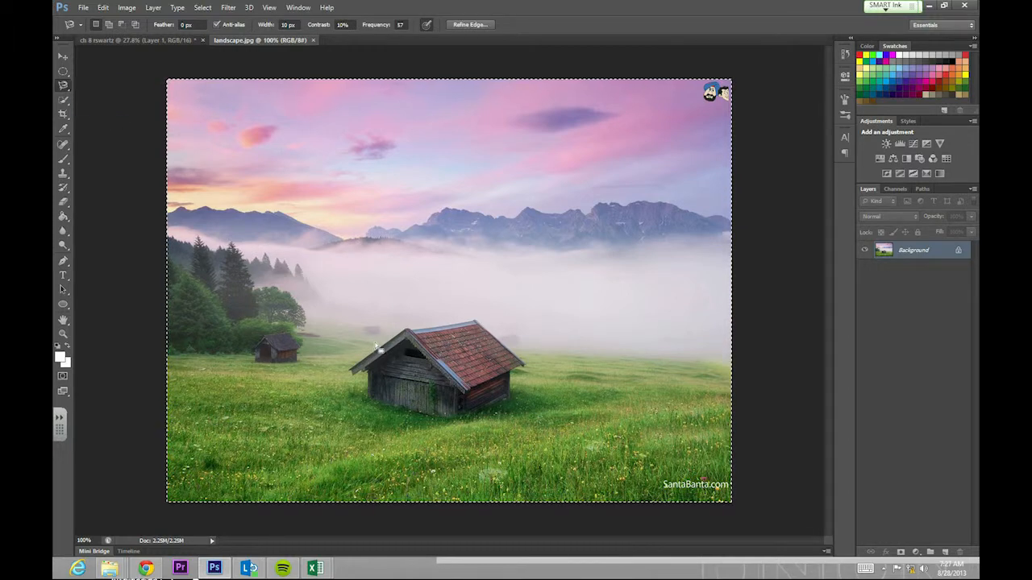
{"action": "key", "text": "ctrl+d"}
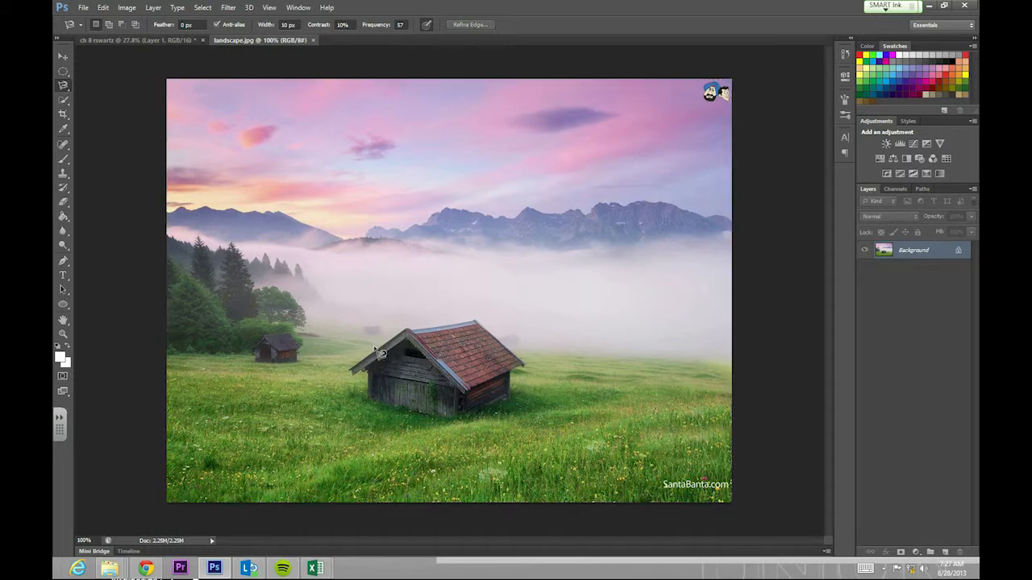
{"action": "left_click", "coordinate": [372, 346]}
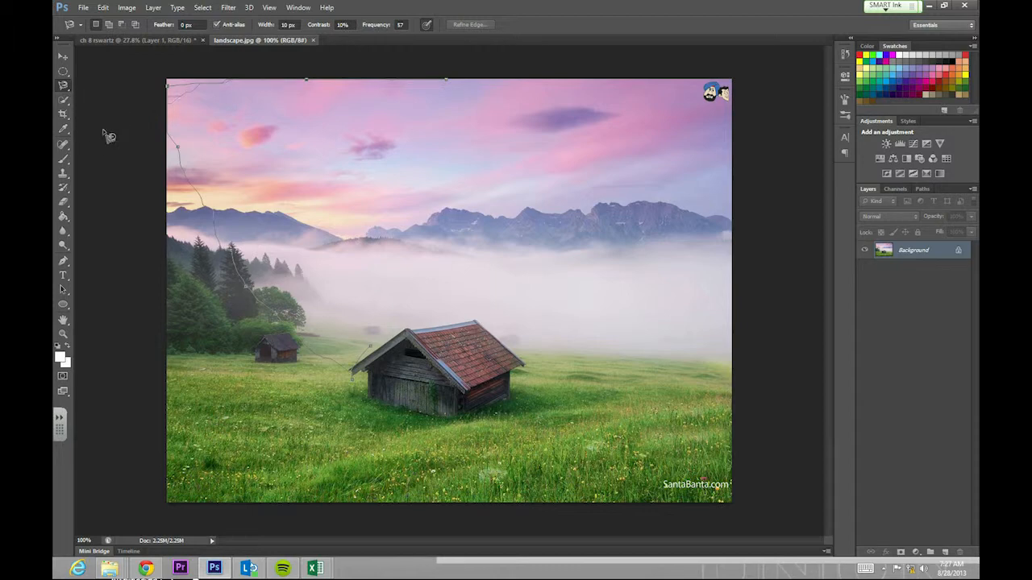
{"action": "double_click", "coordinate": [262, 128]}
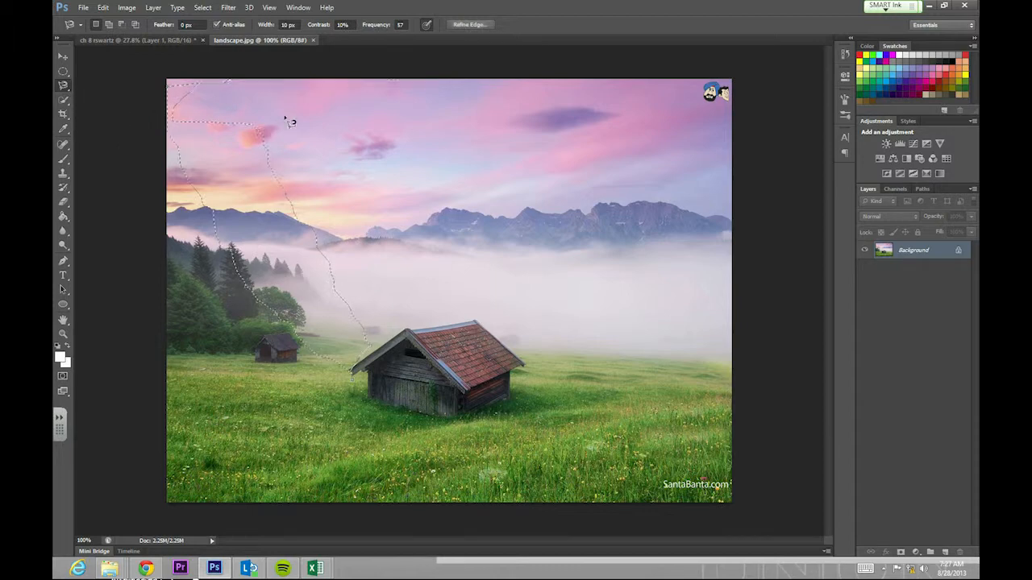
{"action": "key", "text": "ctrl+d"}
Outline the large barn loosely with the Lasso tool, replace it using a Content-Aware fill at 100% opacity, and deselect.
{"action": "right_click", "coordinate": [63, 85]}
{"action": "left_click", "coordinate": [108, 83]}
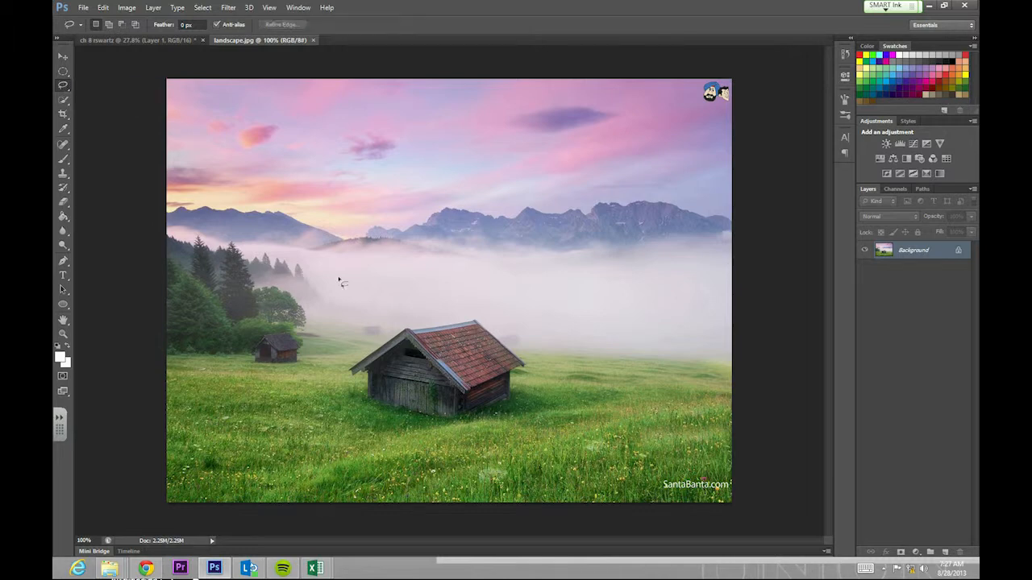
{"action": "mouse_move", "coordinate": [352, 385]}
{"action": "left_mouse_down"}
{"action": "mouse_move", "coordinate": [365, 407]}
{"action": "mouse_move", "coordinate": [459, 431]}
{"action": "mouse_move", "coordinate": [516, 403]}
{"action": "mouse_move", "coordinate": [528, 379]}
{"action": "left_mouse_up"}
{"action": "left_click_drag", "start_coordinate": [353, 360], "coordinate": [351, 365]}
{"action": "key", "text": "shift+BackSpace"}
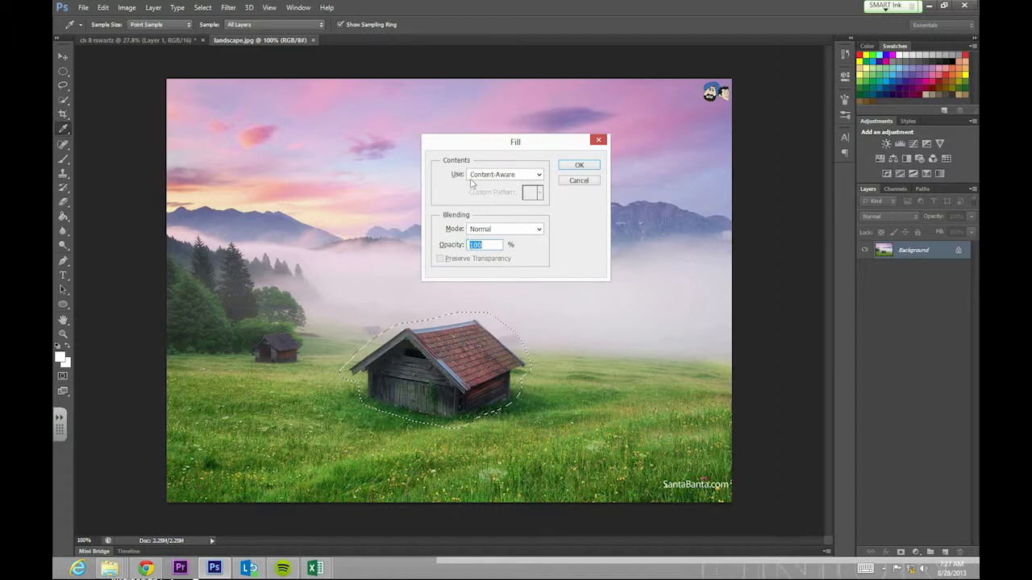
{"action": "left_click", "coordinate": [580, 167]}
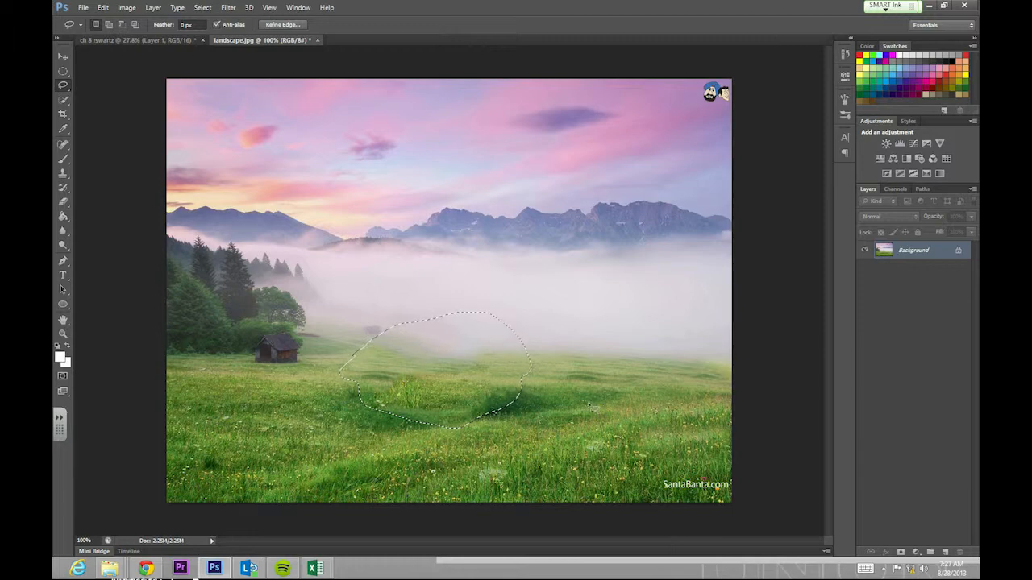
{"action": "key", "text": "ctrl+d"}
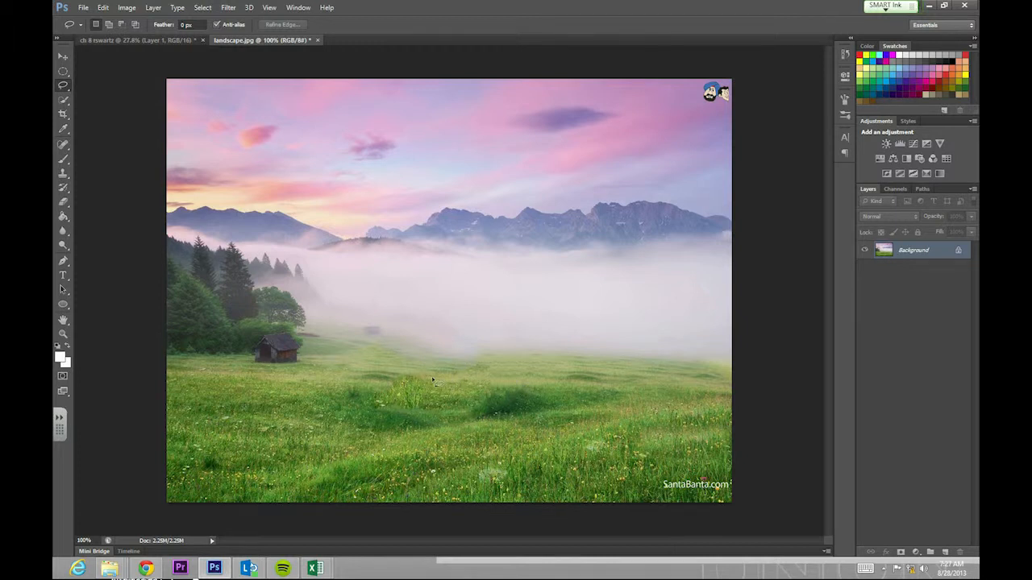
Lasso the bright grass patch where the barn stood and replace it with a Content-Aware fill.
{"action": "left_click_drag", "start_coordinate": [444, 381], "coordinate": [447, 387]}
{"action": "key", "text": "Delete"}
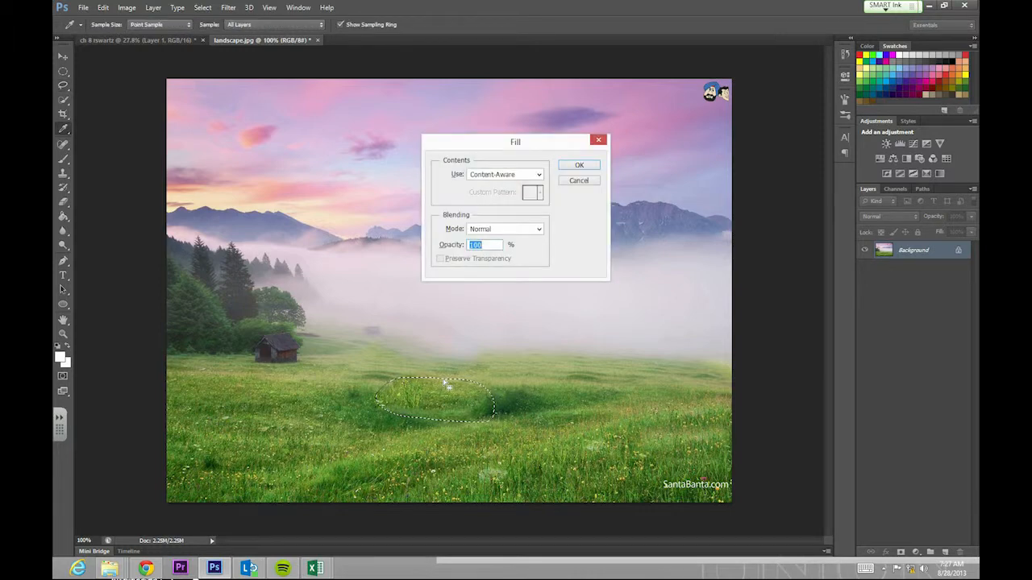
{"action": "left_click", "coordinate": [575, 166]}
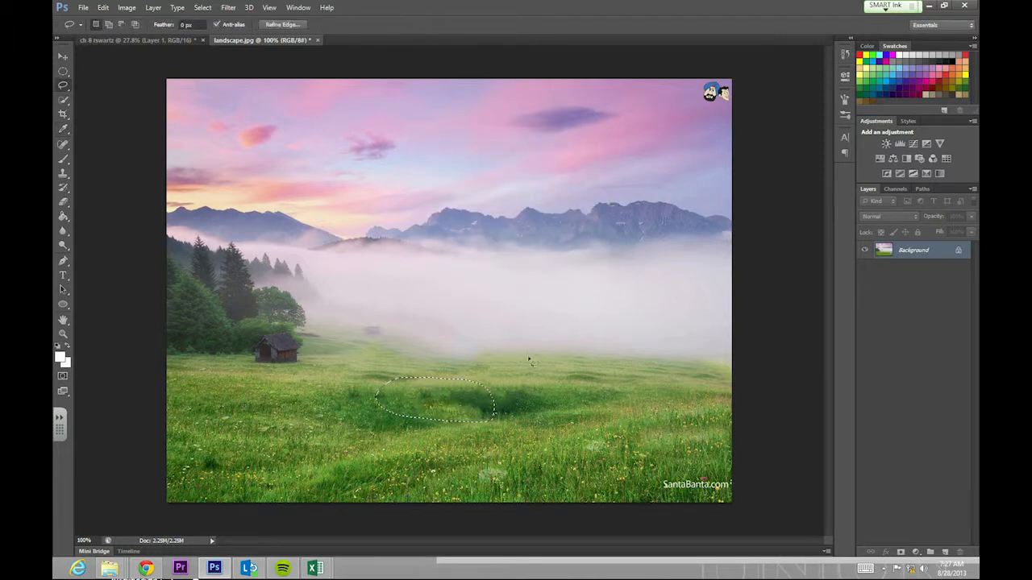
Lasso a smaller area of the uneven grass patch, apply another Content-Aware fill, and deselect.
{"action": "left_click_drag", "start_coordinate": [467, 413], "coordinate": [472, 426]}
{"action": "key", "text": "ctrl+d"}
{"action": "key", "text": "ctrl+shift+d"}
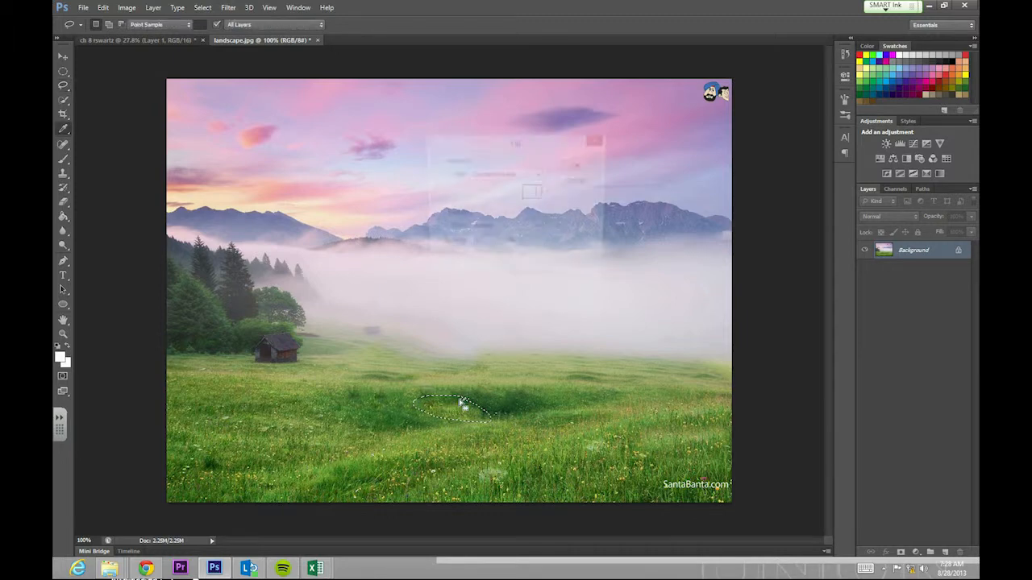
{"action": "key", "text": "shift+BackSpace"}
{"action": "left_click", "coordinate": [579, 166]}
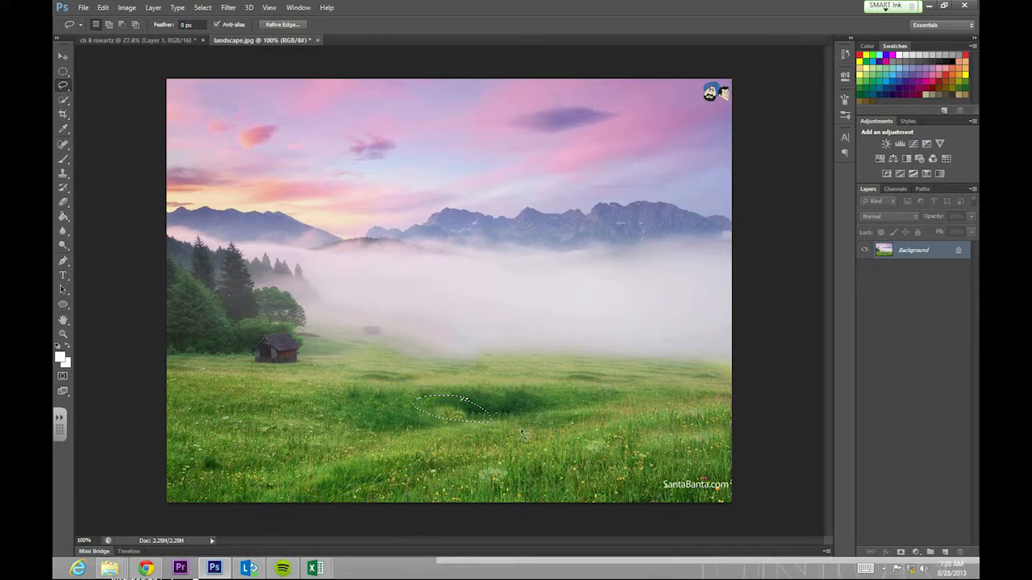
{"action": "key", "text": "ctrl+d"}
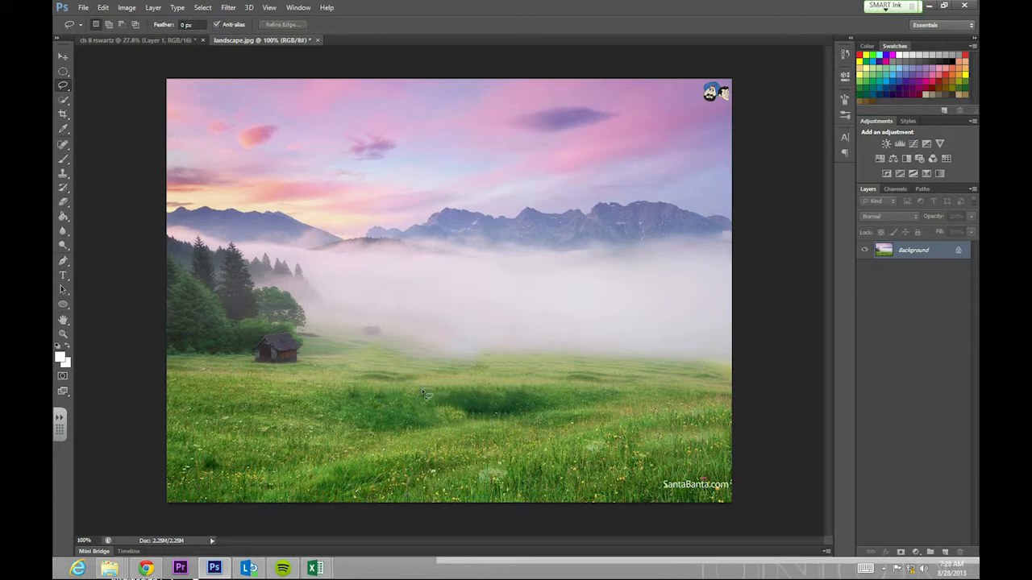
Copy the entire filled landscape.jpg image into the ch 8 document as a new layer and enlarge it to cover the canvas.
{"action": "left_click", "coordinate": [160, 38]}
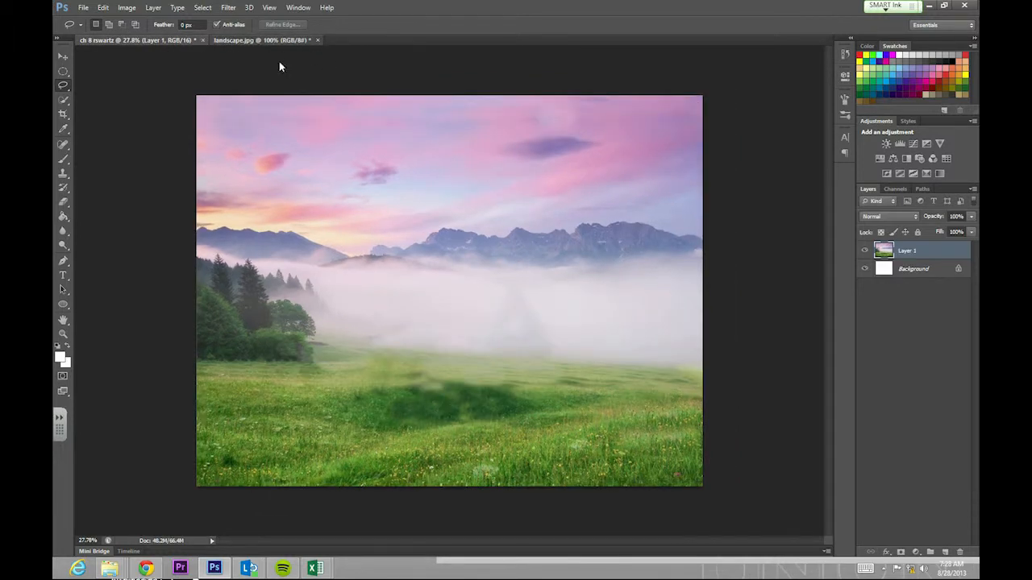
{"action": "left_click", "coordinate": [266, 40]}
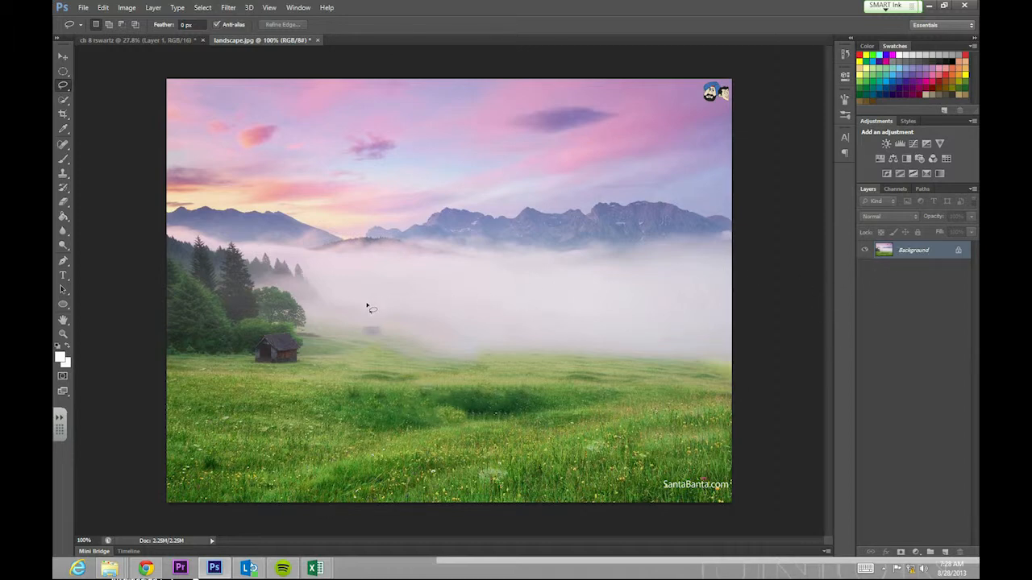
{"action": "key", "text": "ctrl+a"}
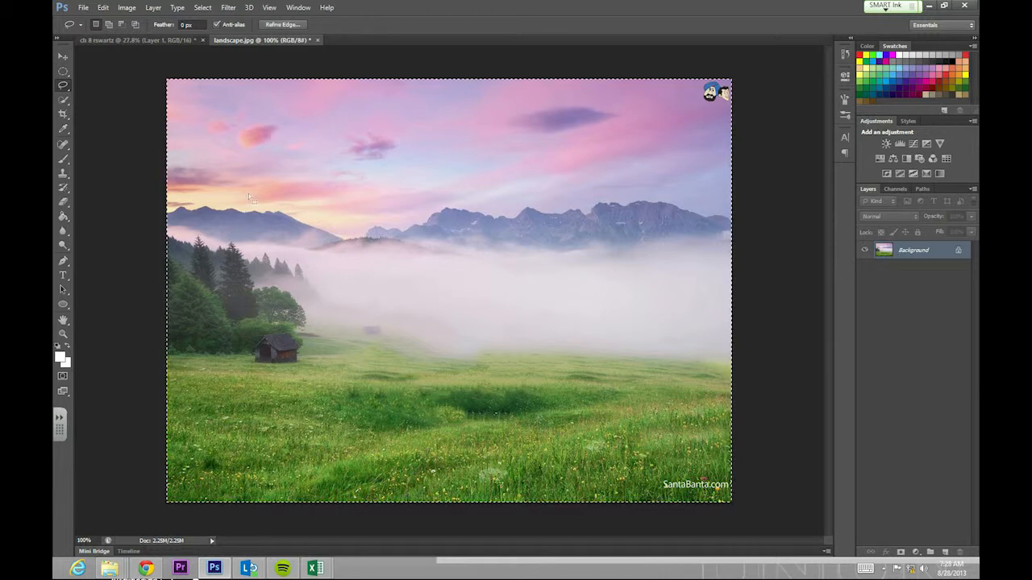
{"action": "key", "text": "v"}
{"action": "left_click_drag", "start_coordinate": [342, 239], "coordinate": [420, 274]}
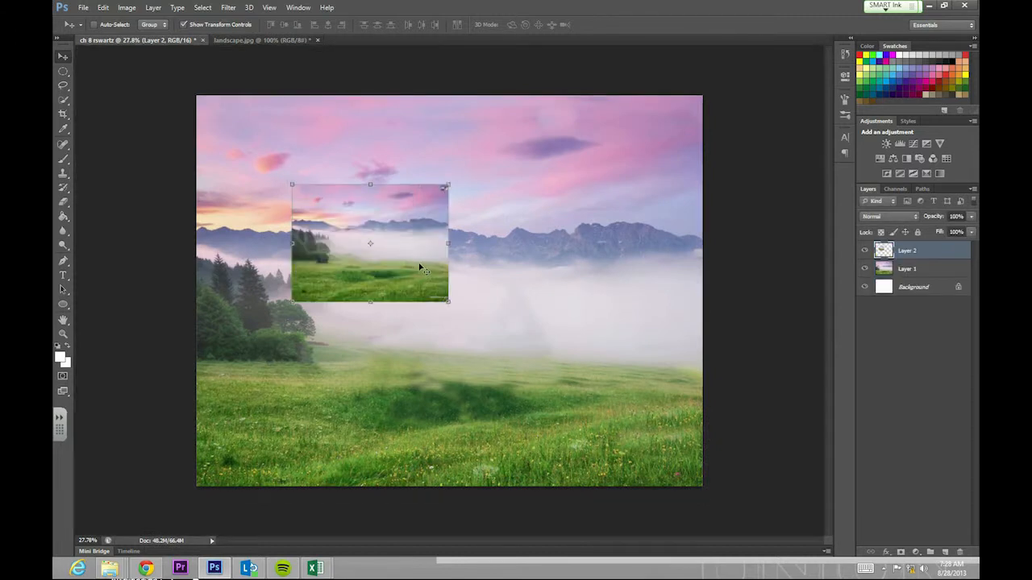
{"action": "left_click_drag", "start_coordinate": [401, 242], "coordinate": [747, 506]}
{"action": "left_click", "coordinate": [608, 24]}
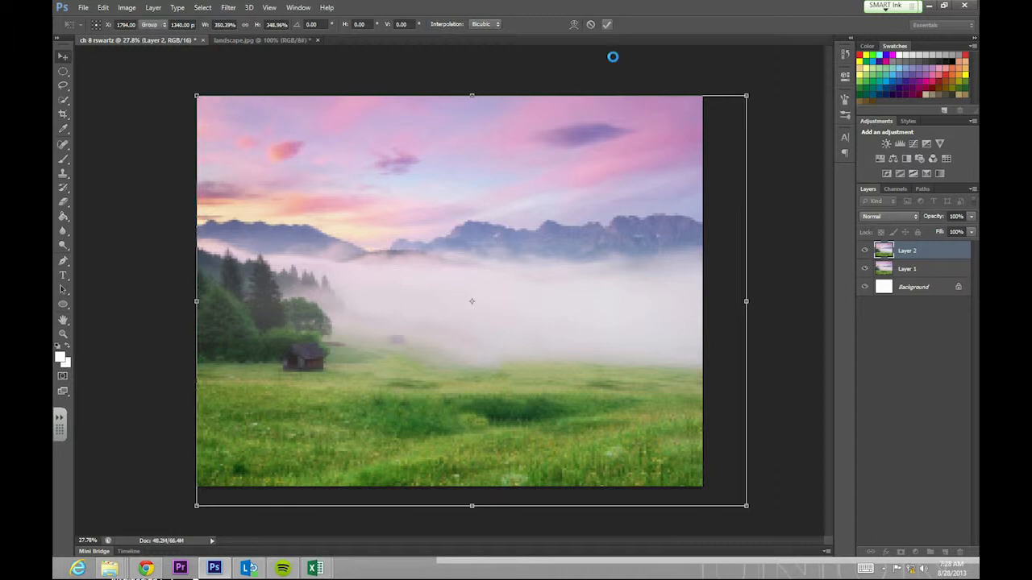
Delete the white Background layer and move Layer 2 below Layer 1.
{"action": "left_click", "coordinate": [921, 288]}
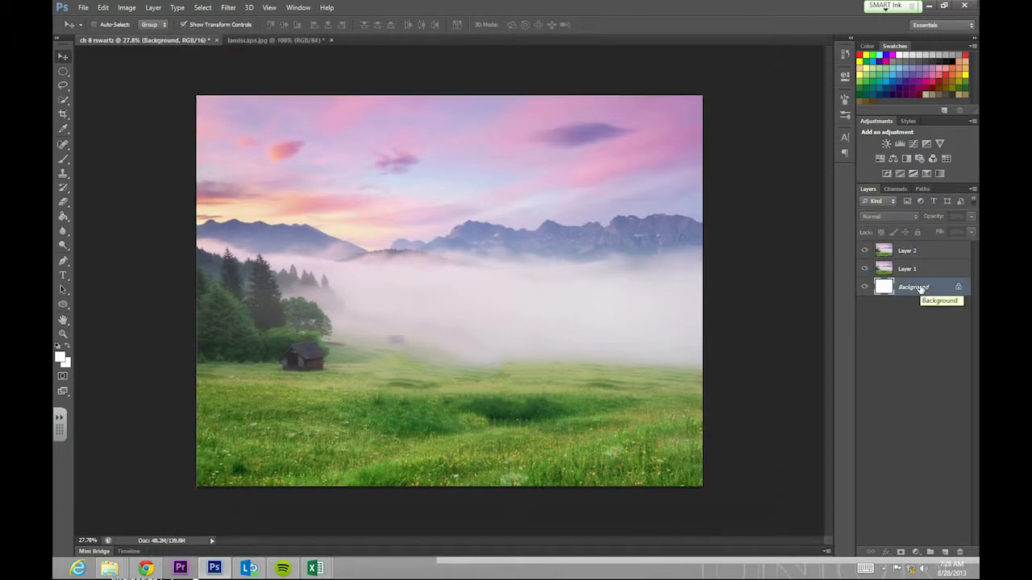
{"action": "key", "text": "Delete"}
{"action": "left_click_drag", "start_coordinate": [909, 252], "coordinate": [879, 275]}
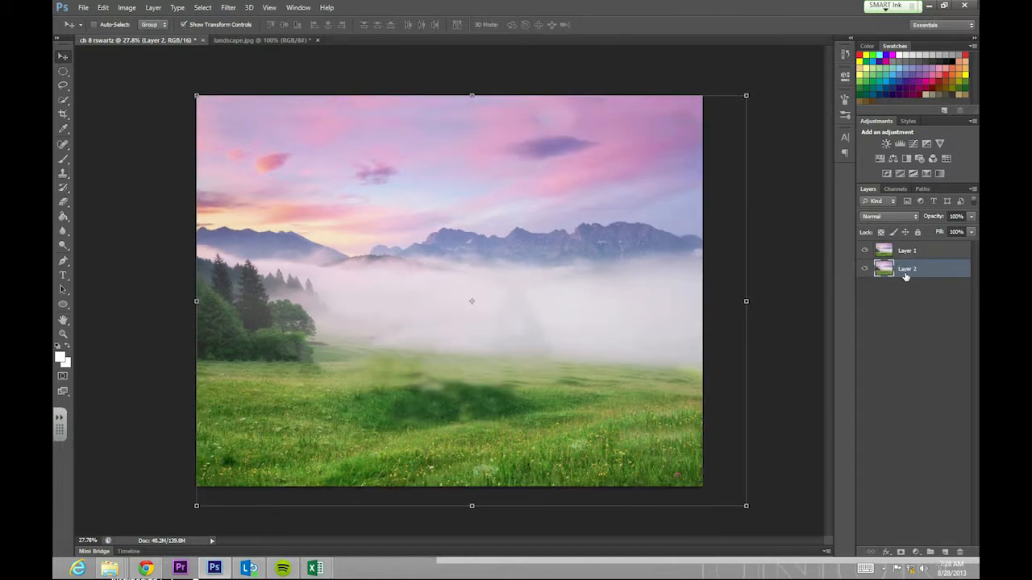
{"action": "right_click", "coordinate": [906, 273]}
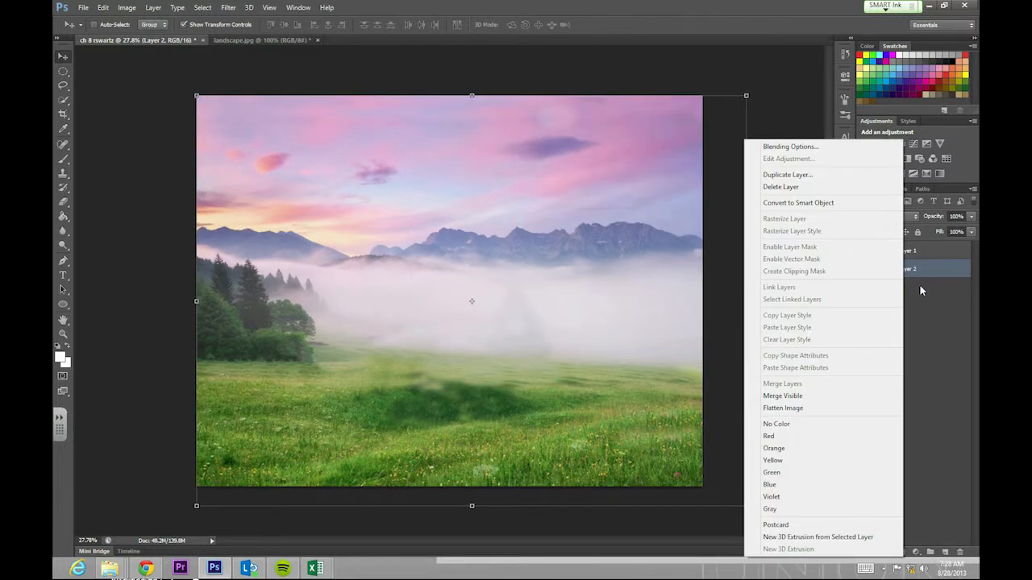
{"action": "left_click", "coordinate": [920, 283]}
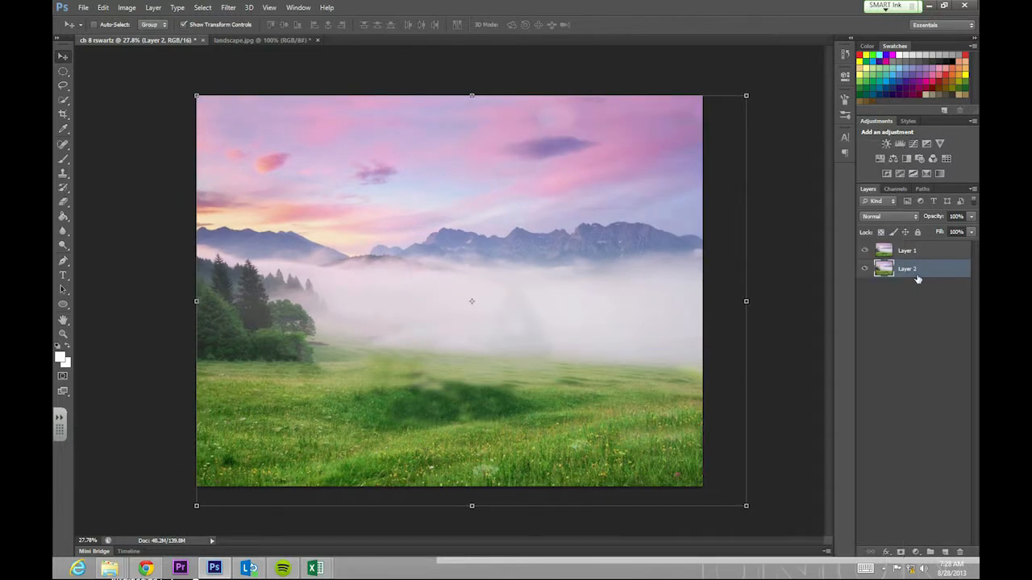
Convert Layer 2 into the Background layer and hide Layer 1.
{"action": "left_click", "coordinate": [153, 8]}
{"action": "mouse_move", "coordinate": [127, 8]}
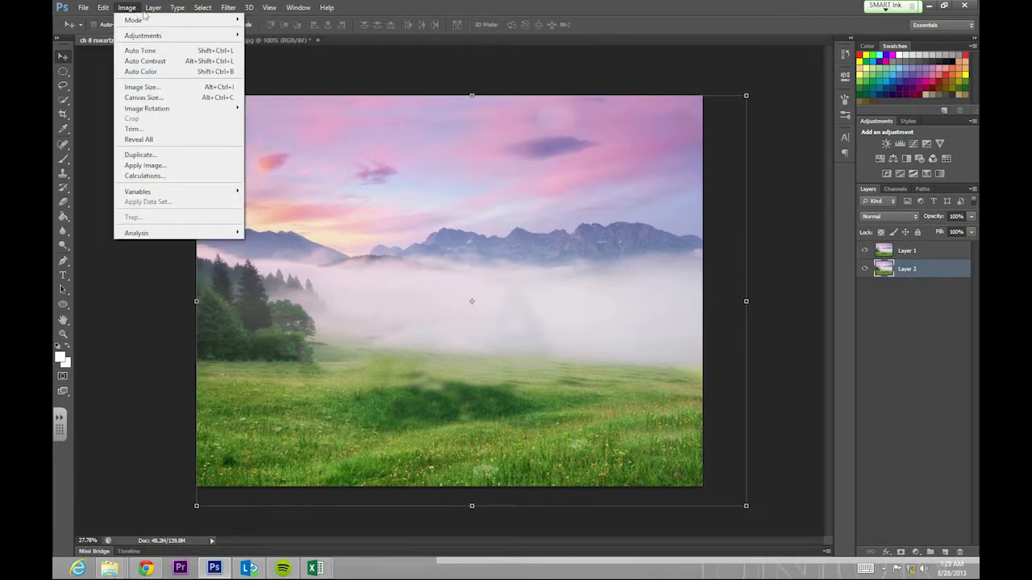
{"action": "left_click", "coordinate": [150, 8]}
{"action": "mouse_move", "coordinate": [173, 19]}
{"action": "left_click", "coordinate": [338, 32]}
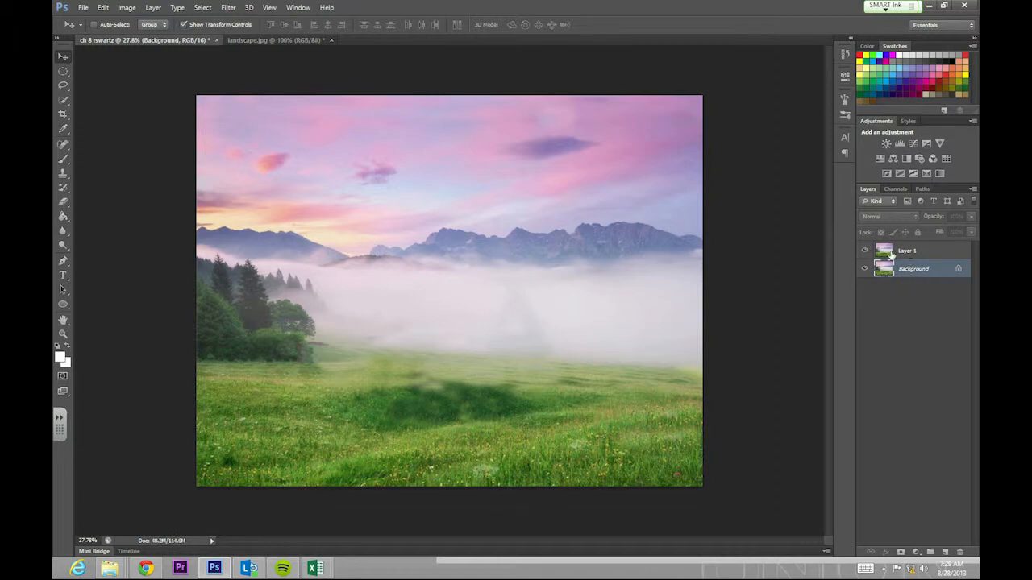
{"action": "left_click", "coordinate": [865, 251]}
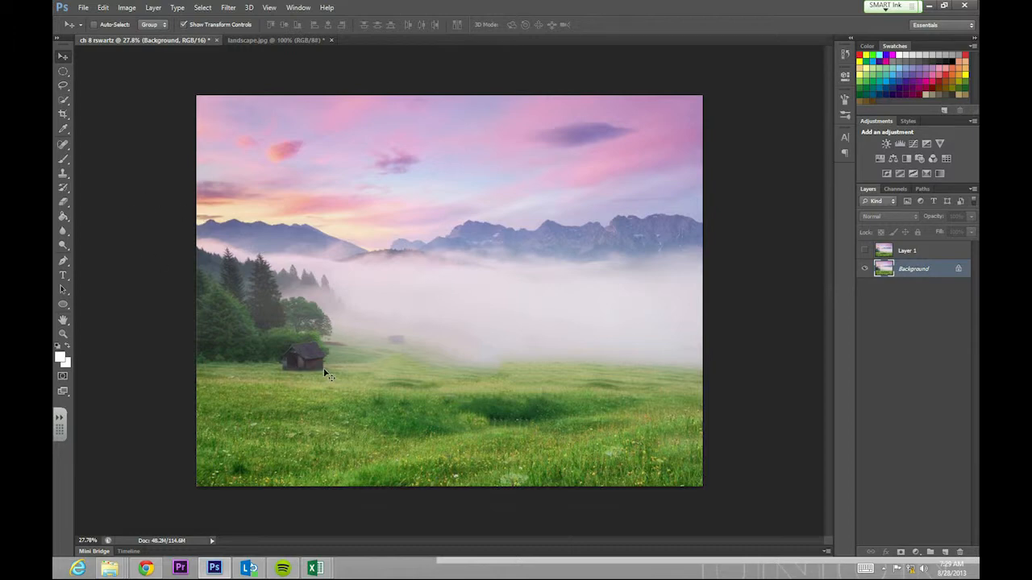
Lasso the dark hut beside the trees on the Background layer, replace it with a Content-Aware fill, and deselect.
{"action": "left_click", "coordinate": [63, 84]}
{"action": "mouse_move", "coordinate": [304, 339]}
{"action": "left_mouse_down"}
{"action": "mouse_move", "coordinate": [282, 372]}
{"action": "mouse_move", "coordinate": [321, 376]}
{"action": "mouse_move", "coordinate": [329, 348]}
{"action": "mouse_move", "coordinate": [295, 344]}
{"action": "left_mouse_up"}
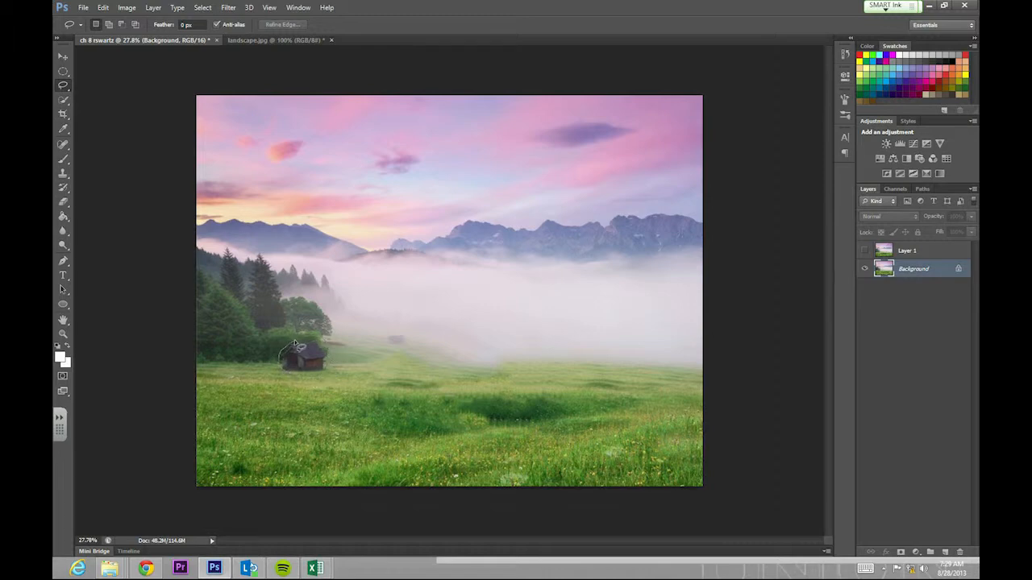
{"action": "left_click_drag", "start_coordinate": [397, 334], "coordinate": [393, 331]}
{"action": "key", "text": "shift+BackSpace"}
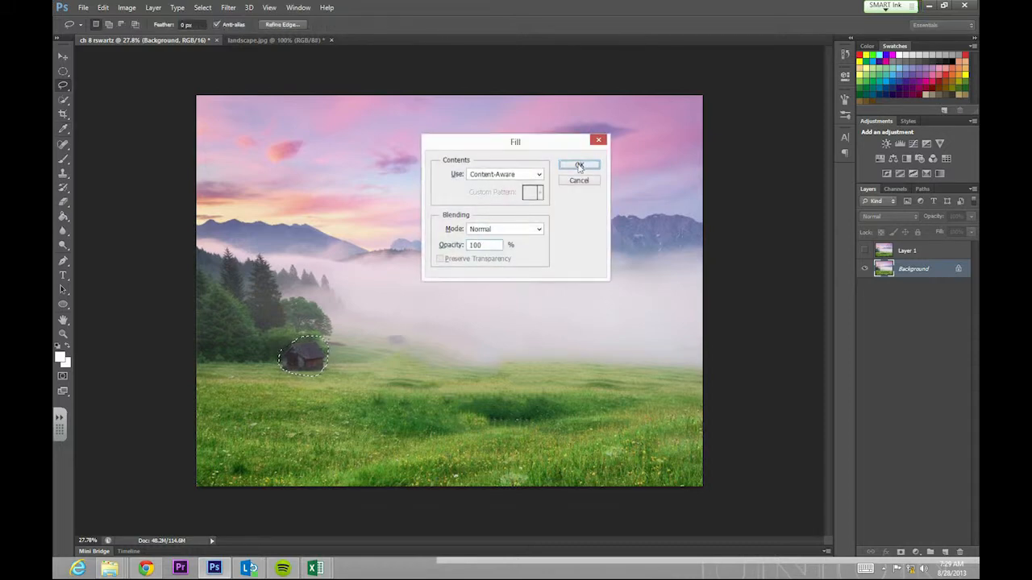
{"action": "left_click", "coordinate": [579, 166]}
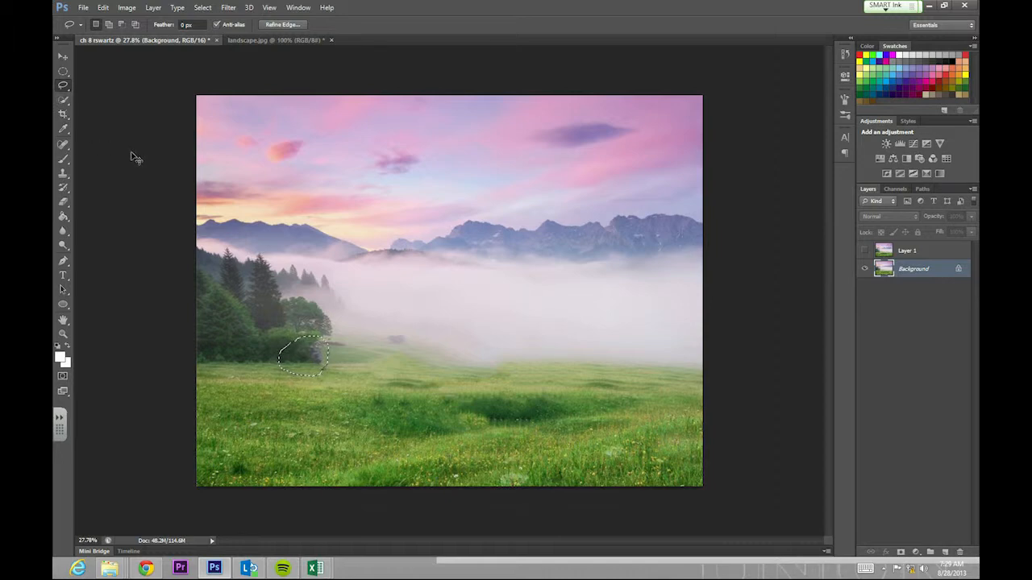
{"action": "key", "text": "ctrl+d"}
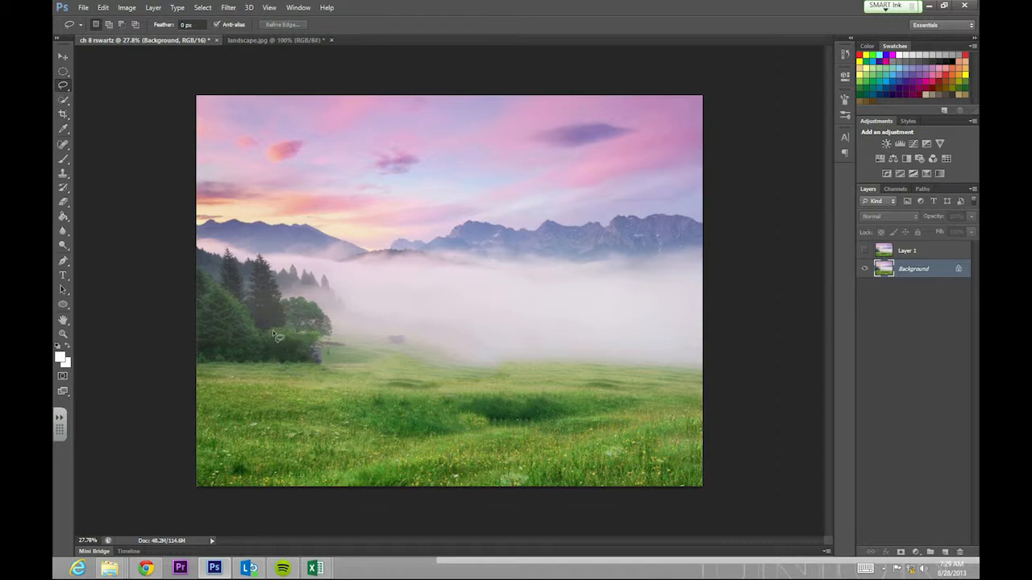
Convert the locked Background back into a regular layer named Layer 0.
{"action": "right_click", "coordinate": [909, 270]}
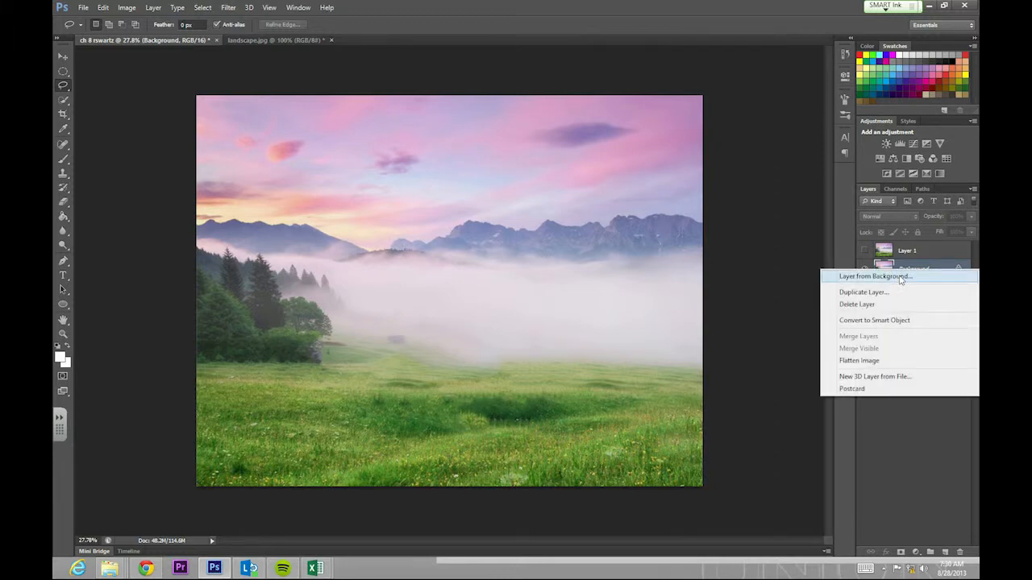
{"action": "left_click", "coordinate": [875, 276]}
{"action": "left_click", "coordinate": [607, 184]}
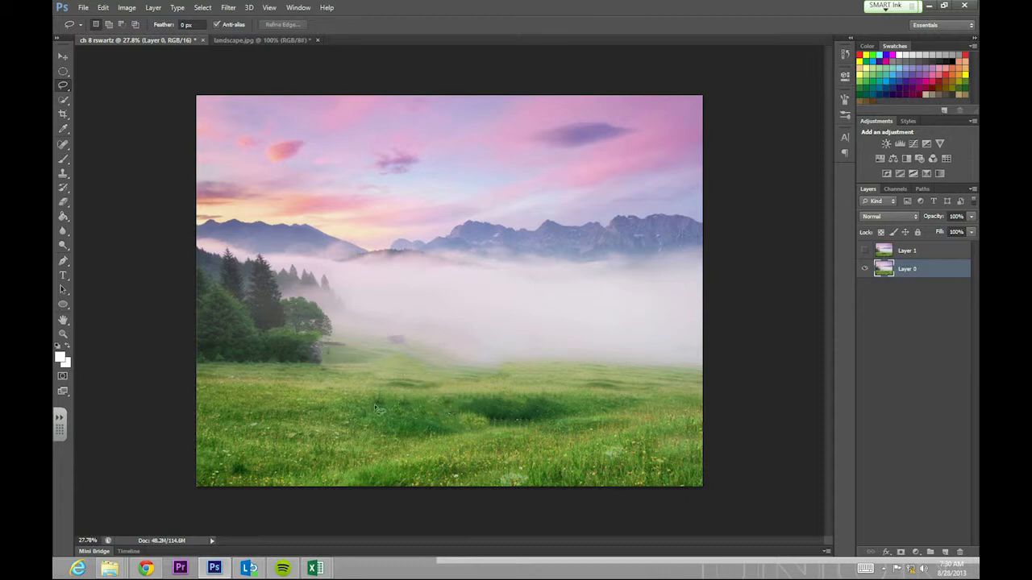
{"action": "left_click", "coordinate": [83, 8]}
{"action": "left_click", "coordinate": [102, 140]}
{"action": "left_click", "coordinate": [513, 270]}
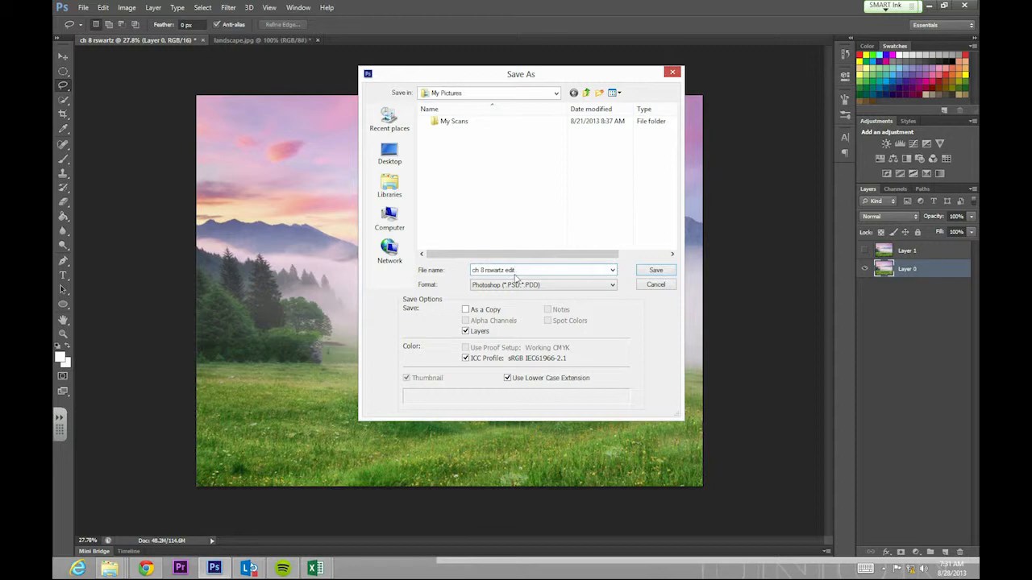
{"action": "left_click", "coordinate": [654, 286]}
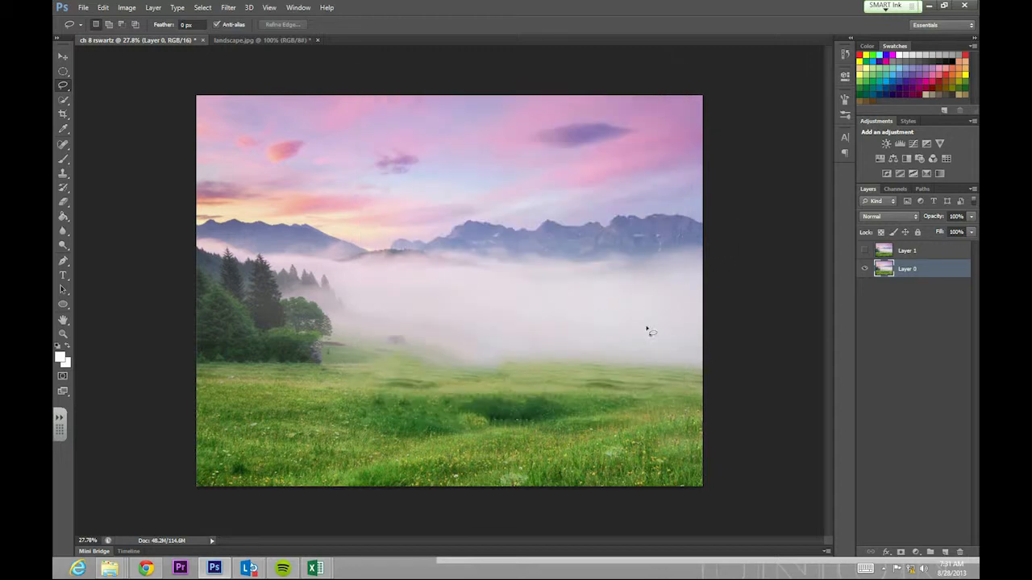
Show the landscape.jpg document and bring the Ch. 8 folder window forward in File Explorer.
{"action": "left_click", "coordinate": [242, 39]}
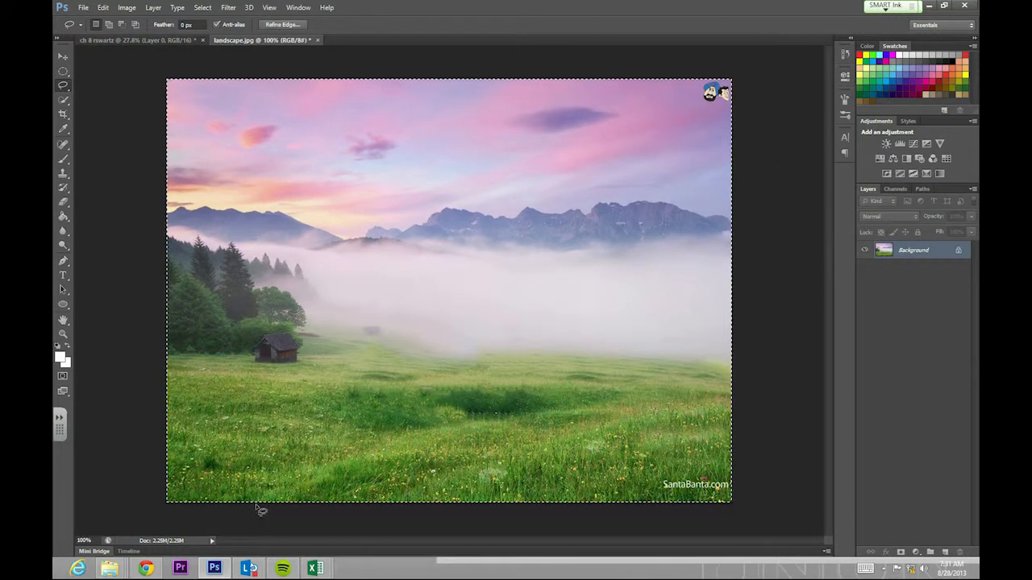
{"action": "mouse_move", "coordinate": [109, 570]}
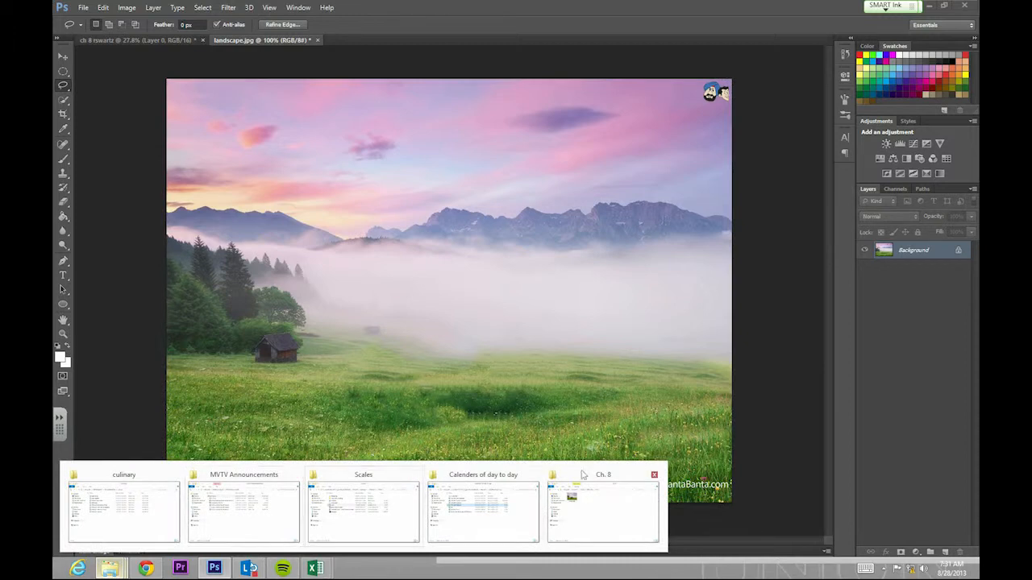
{"action": "left_click", "coordinate": [611, 476]}
{"action": "left_click_drag", "start_coordinate": [526, 209], "coordinate": [367, 42]}
{"action": "key", "text": "ctrl+a"}
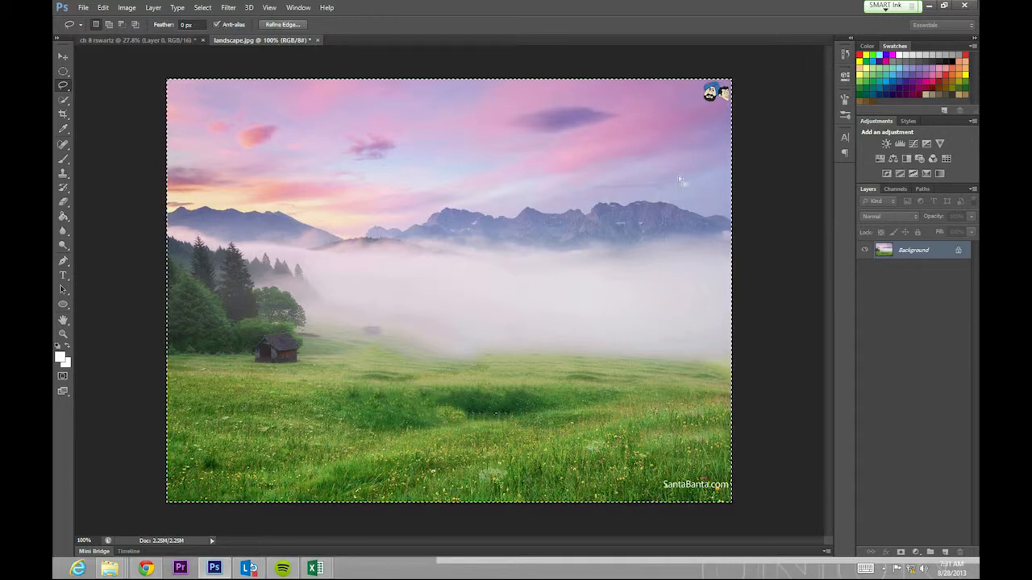
{"action": "mouse_move", "coordinate": [122, 573]}
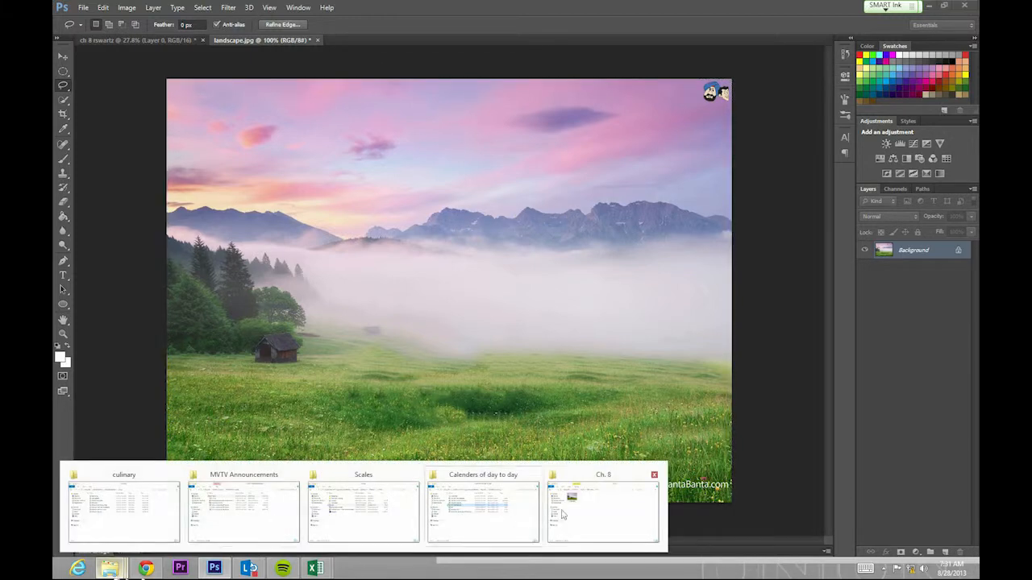
{"action": "left_click", "coordinate": [603, 516]}
Rename the original landscape picture in the Ch. 8 folder with "ch8", the owner's name and "org".
{"action": "left_click", "coordinate": [564, 348]}
{"action": "type", "text": "ch"}
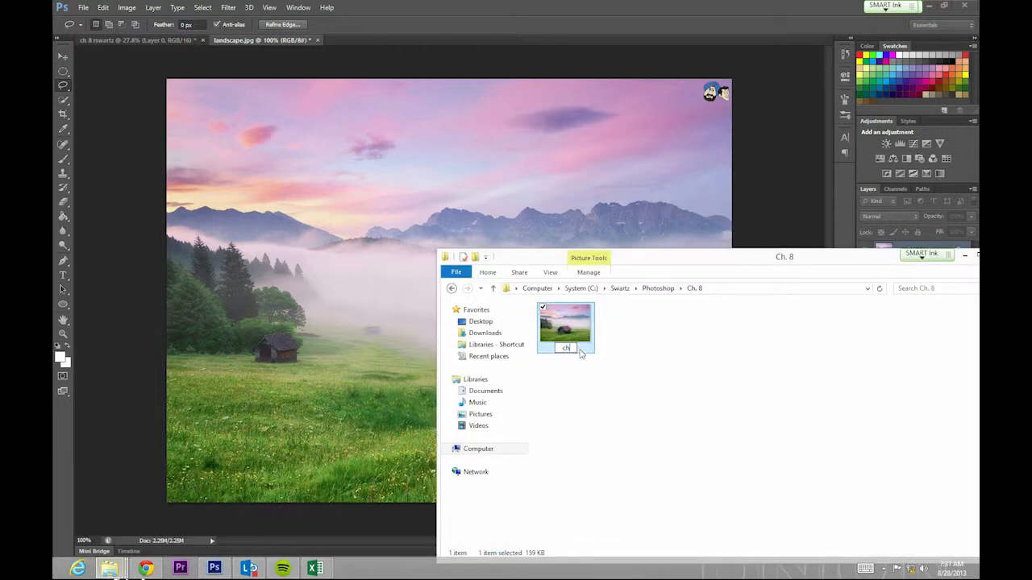
{"action": "type", "text": "8 rswart"}
{"action": "type", "text": "z"}
{"action": "type", "text": "1"}
{"action": "type", "text": " cro"}
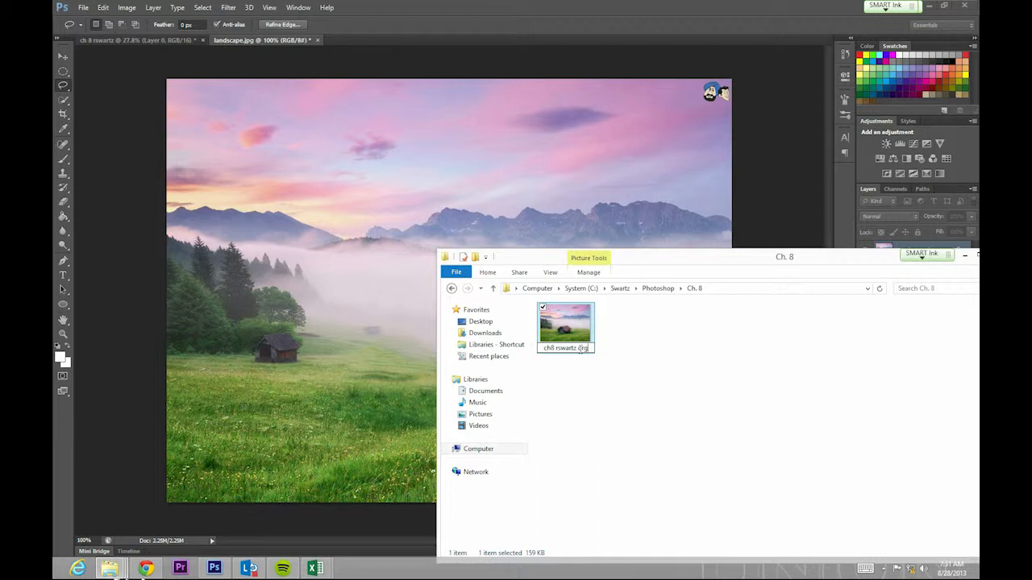
{"action": "key", "text": "Return"}
{"action": "left_click", "coordinate": [591, 386]}
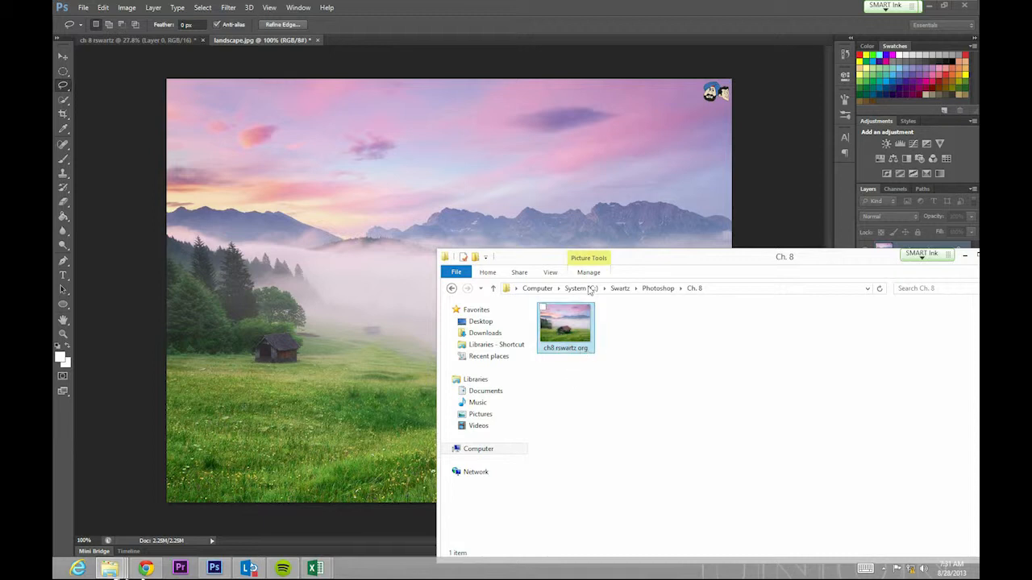
Minimize Photoshop, move the Ch. 8 window aside, and open the Collaboration folder through the teacher's folder shortcut on the desktop.
{"action": "left_click_drag", "start_coordinate": [672, 268], "coordinate": [613, 261]}
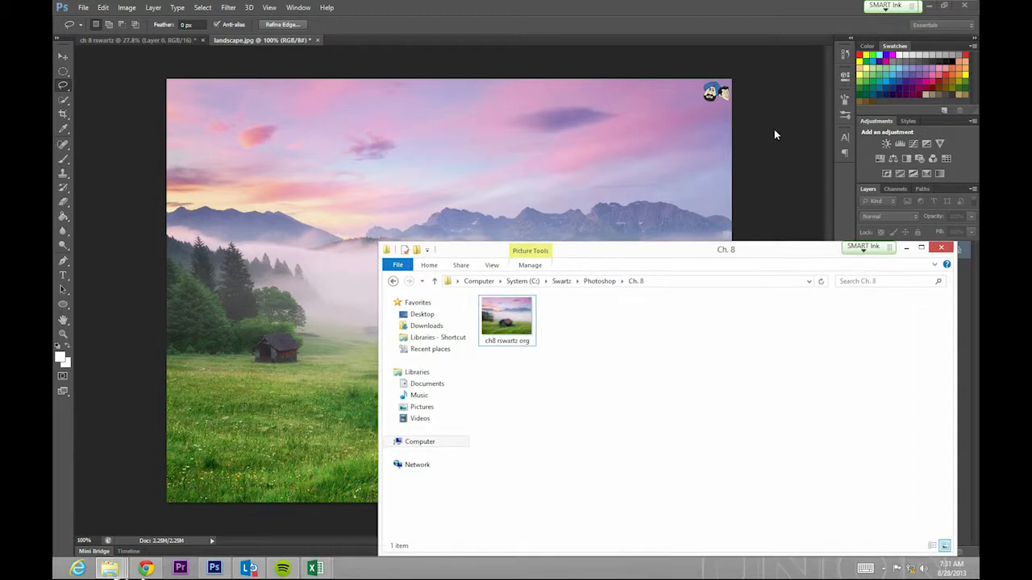
{"action": "left_click", "coordinate": [929, 5]}
{"action": "left_click_drag", "start_coordinate": [585, 259], "coordinate": [352, 214]}
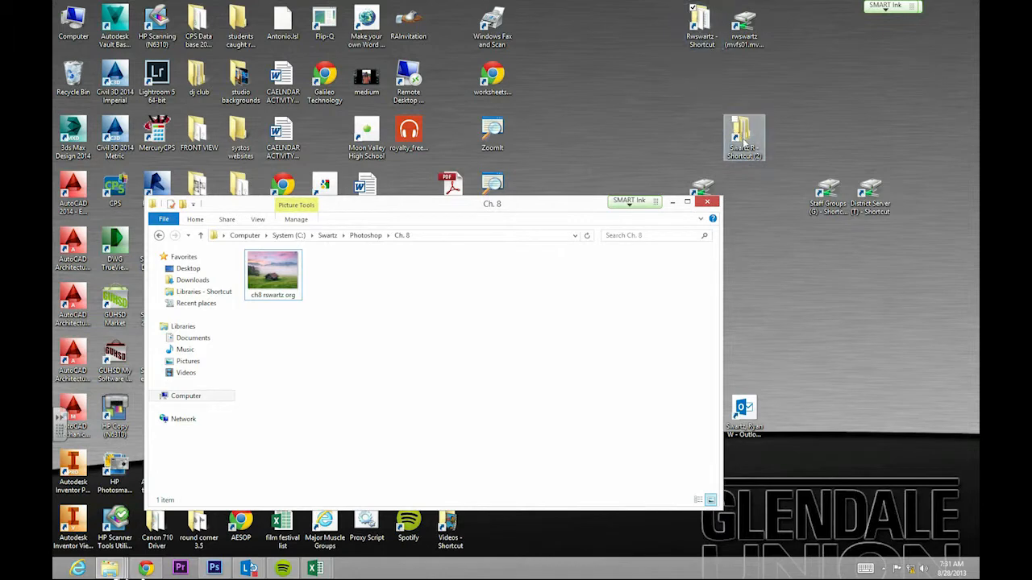
{"action": "double_click", "coordinate": [743, 141]}
{"action": "left_click", "coordinate": [283, 286]}
{"action": "double_click", "coordinate": [284, 287]}
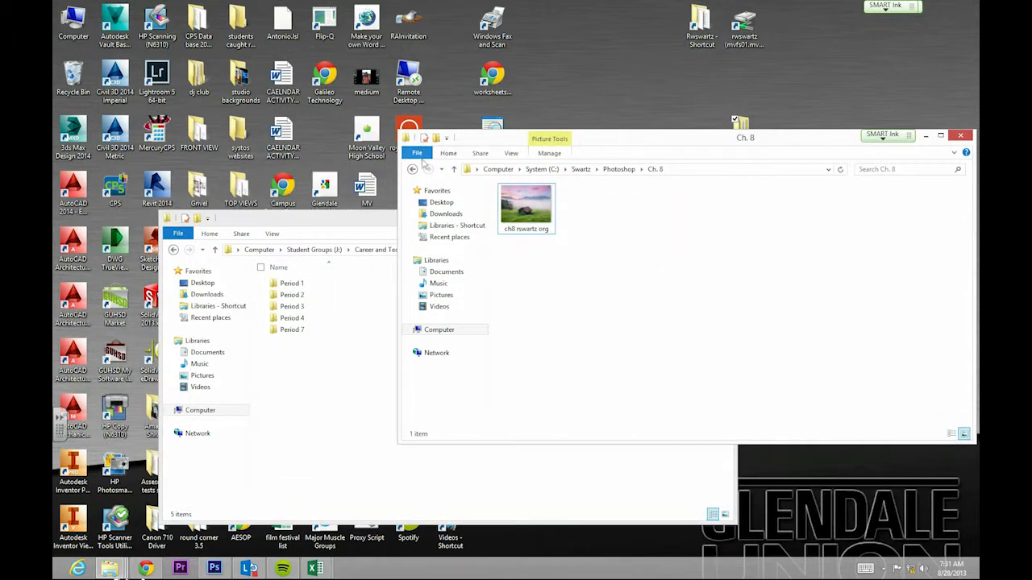
Place the Collaboration window beside the Ch. 8 window and open the Photoshop folder inside Period 1.
{"action": "left_click_drag", "start_coordinate": [353, 224], "coordinate": [348, 156]}
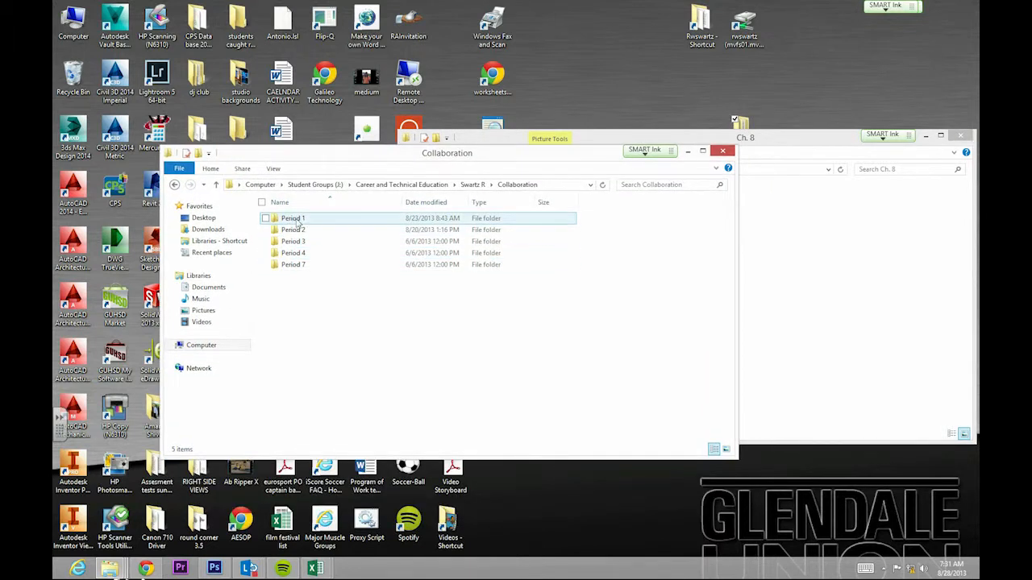
{"action": "double_click", "coordinate": [292, 219]}
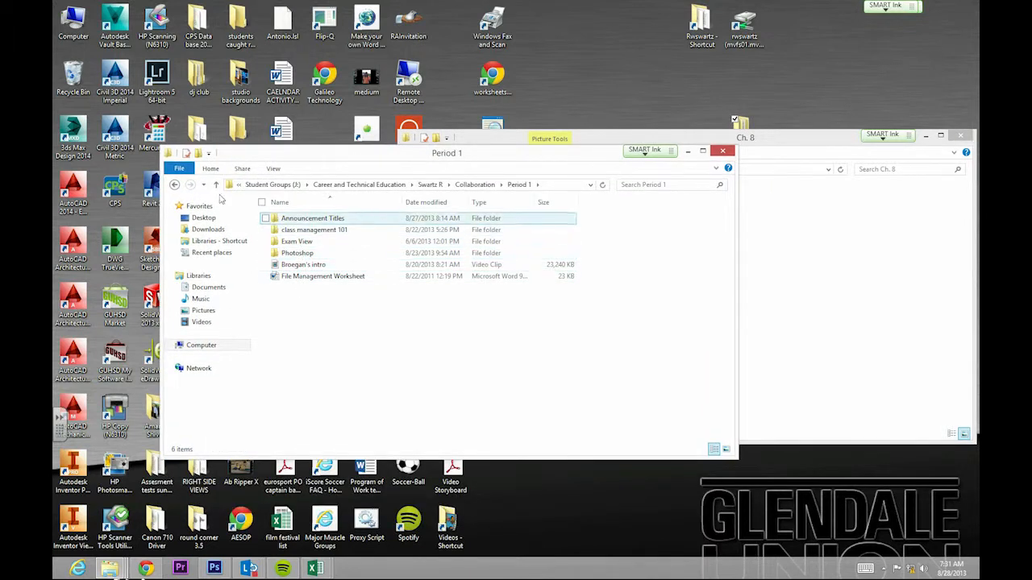
{"action": "left_click", "coordinate": [300, 254]}
{"action": "double_click", "coordinate": [299, 254]}
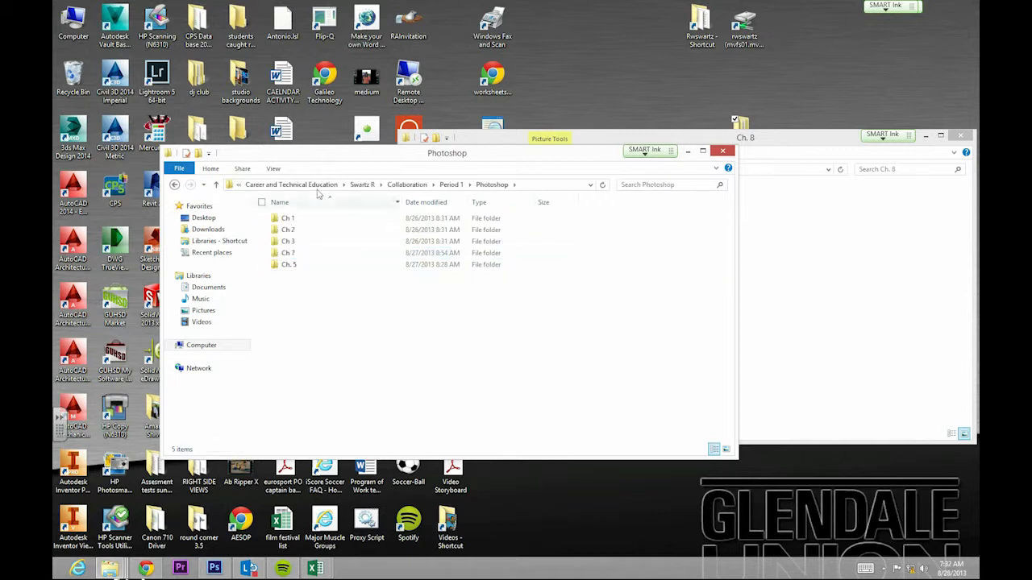
Create a new folder named "Ch. 8" in the Period 1 Photoshop folder.
{"action": "left_click", "coordinate": [198, 154]}
{"action": "type", "text": "Ch"}
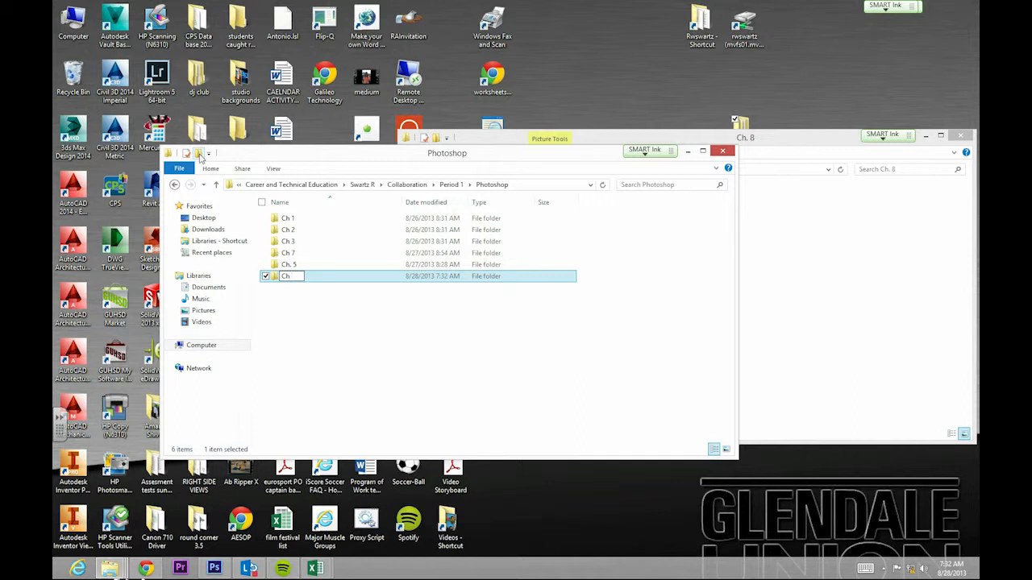
{"action": "type", "text": ". 8"}
{"action": "left_click", "coordinate": [294, 306]}
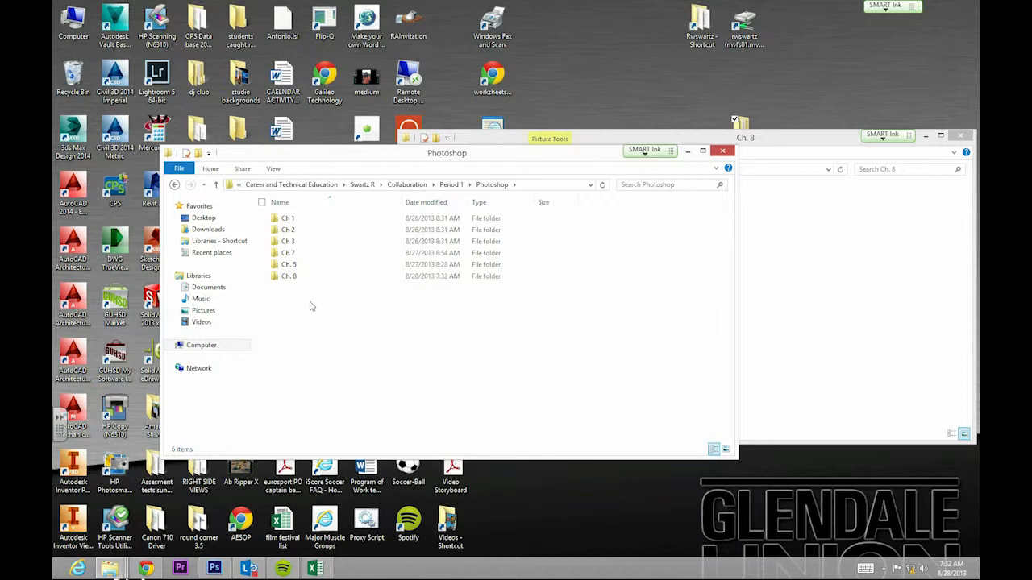
Look inside the new Ch. 8 folder, go back to its parent folder, and switch back to Photoshop.
{"action": "double_click", "coordinate": [282, 276]}
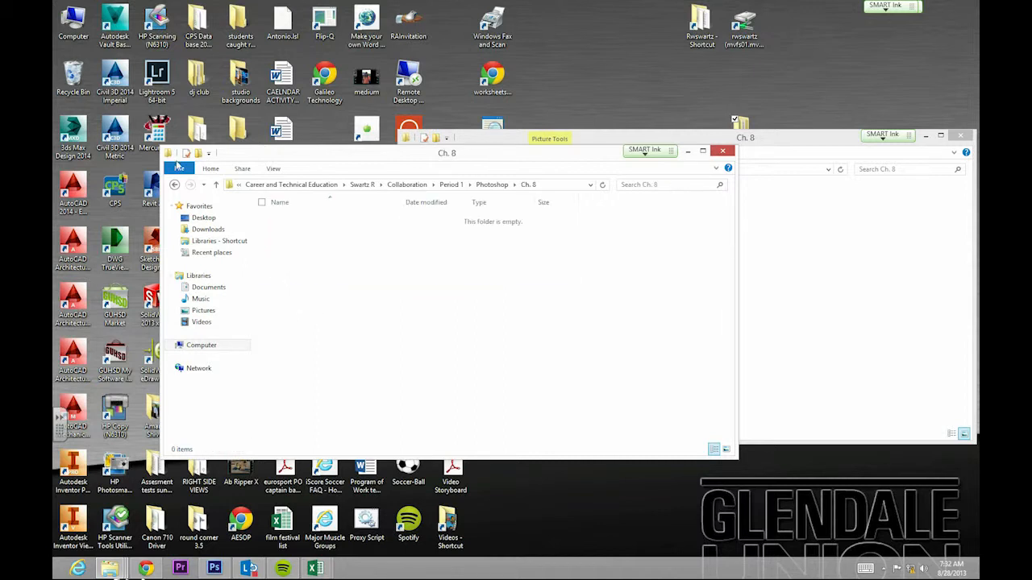
{"action": "left_click", "coordinate": [176, 185]}
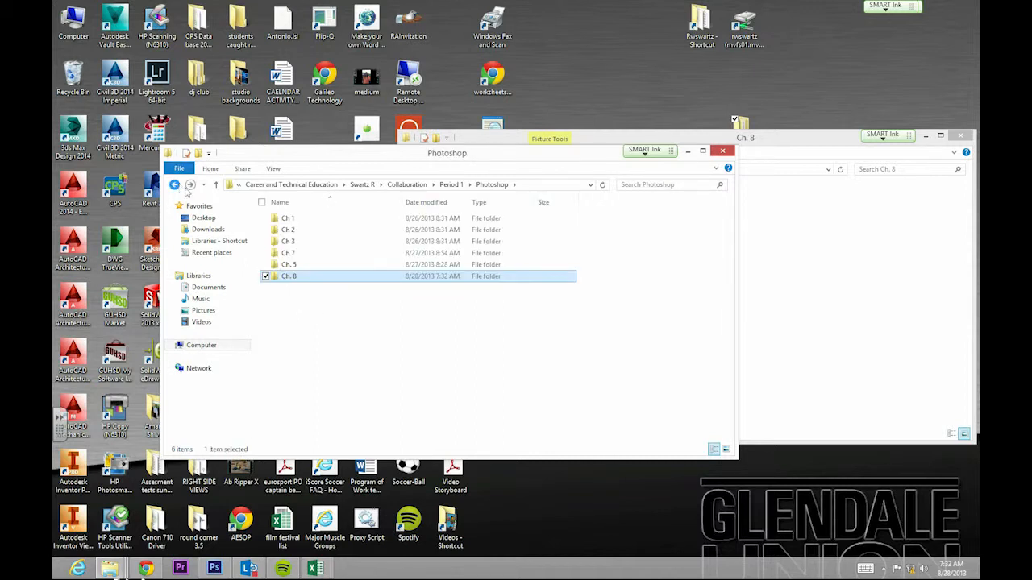
{"action": "left_click", "coordinate": [838, 284]}
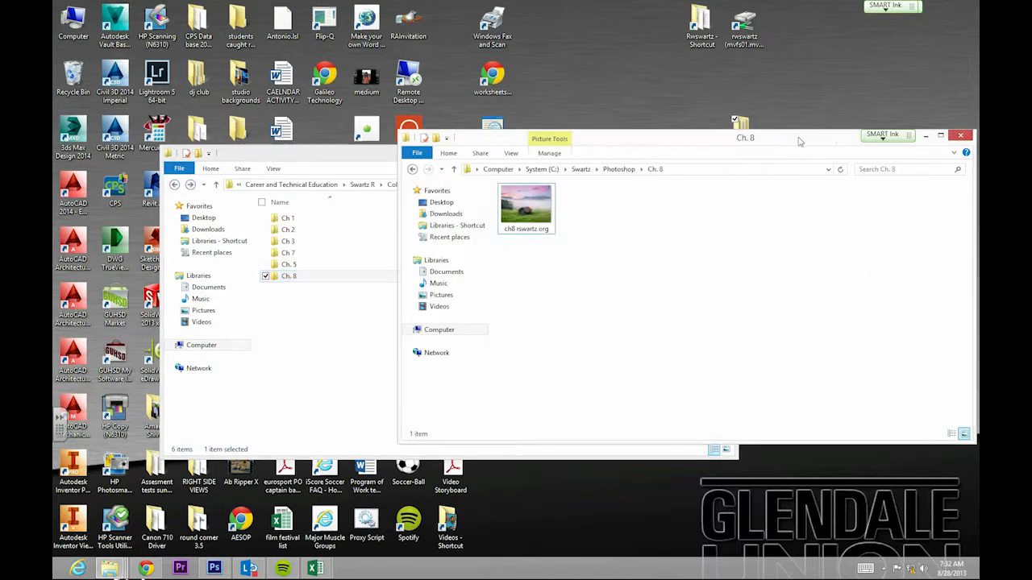
{"action": "left_click", "coordinate": [216, 570]}
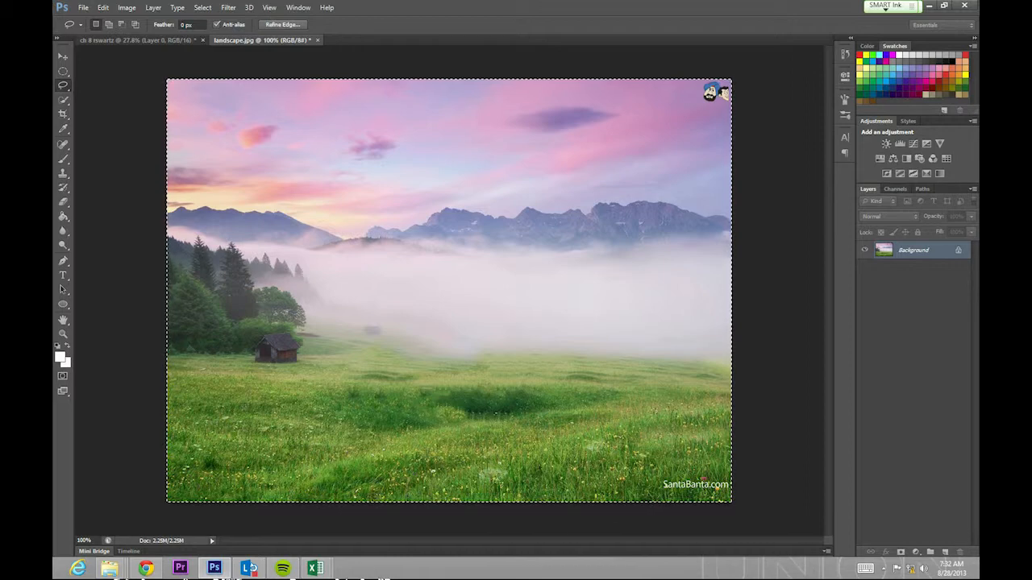
{"action": "mouse_move", "coordinate": [248, 568]}
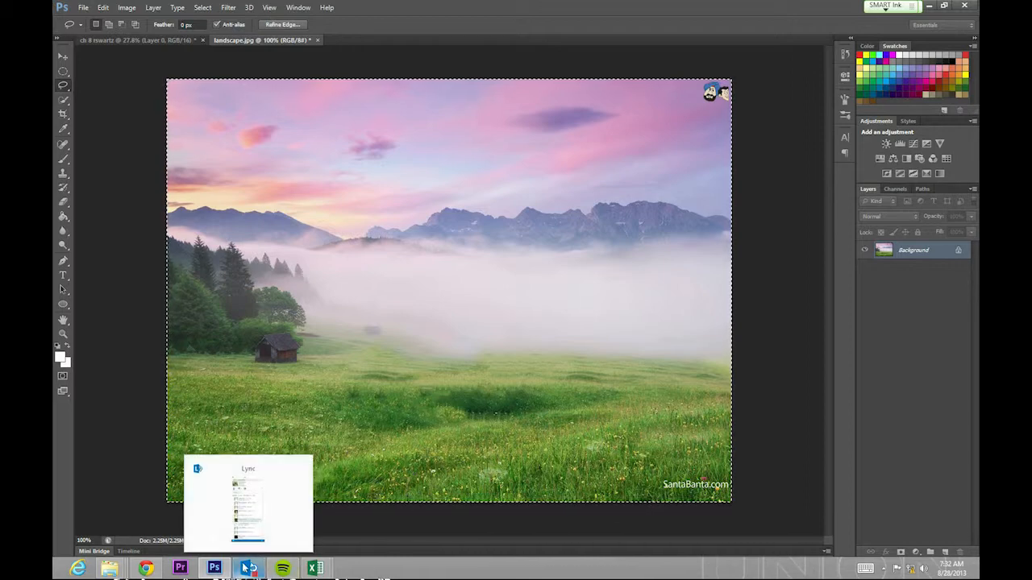